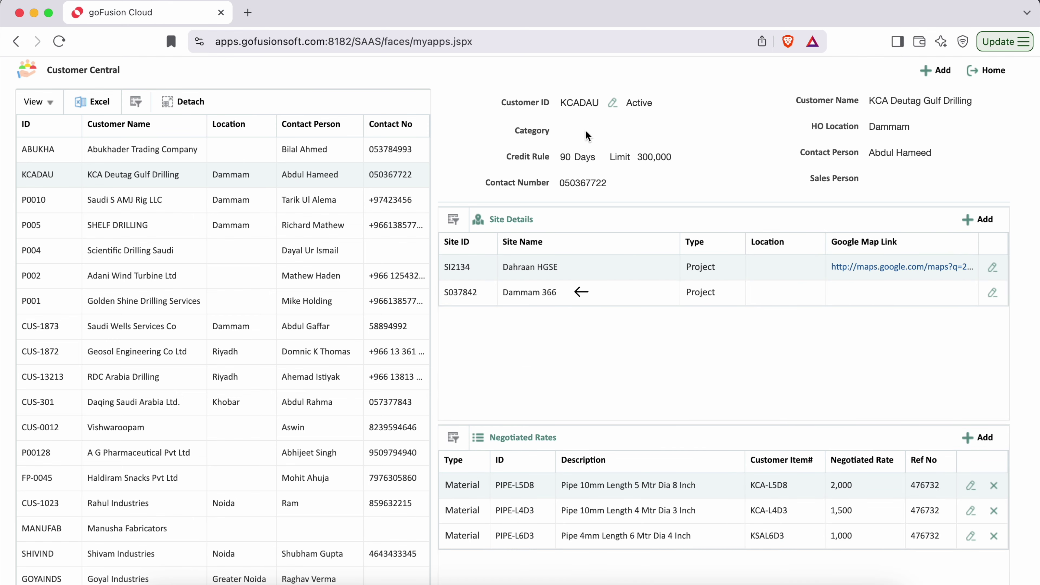
# Step: Review the credit rule and negotiated rates of customer KCA Deutag Gulf Drilling, including the rate agreement for item PIPE-L5D8
pyautogui.moveTo(561, 157); pyautogui.dragTo(597, 158)
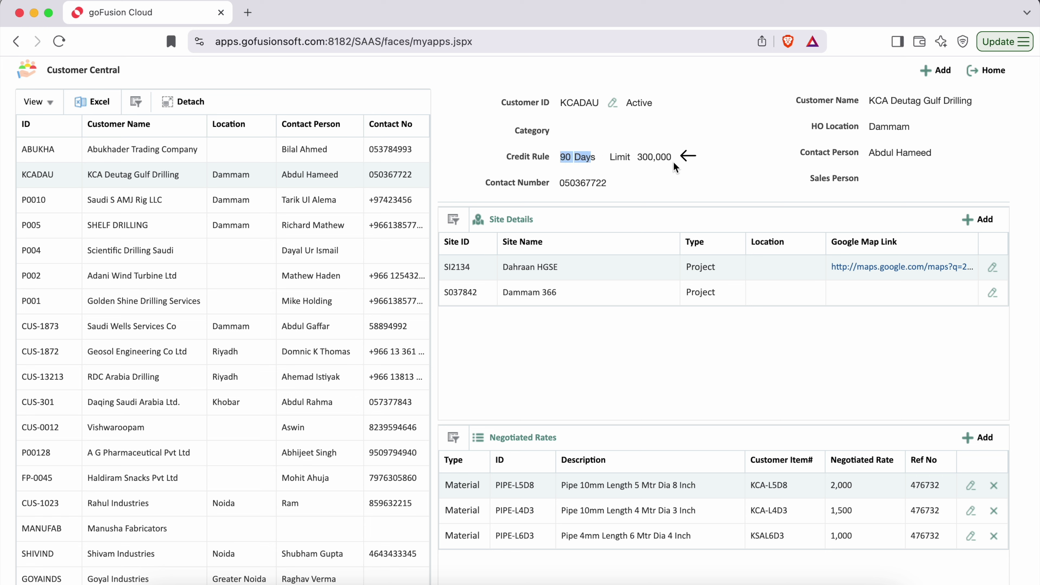
pyautogui.click(715, 160)
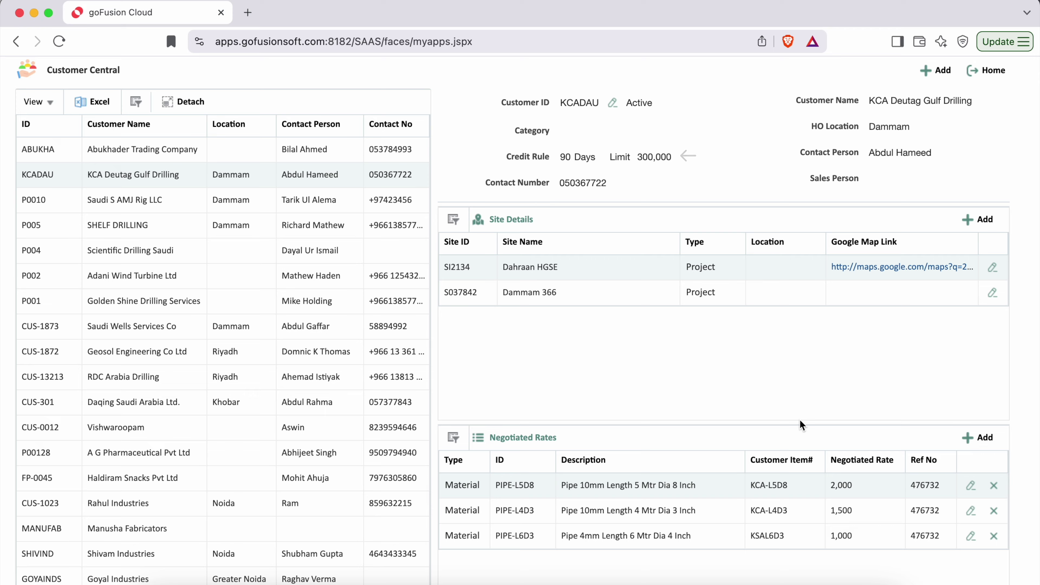
pyautogui.scroll(-1, 799, 424)
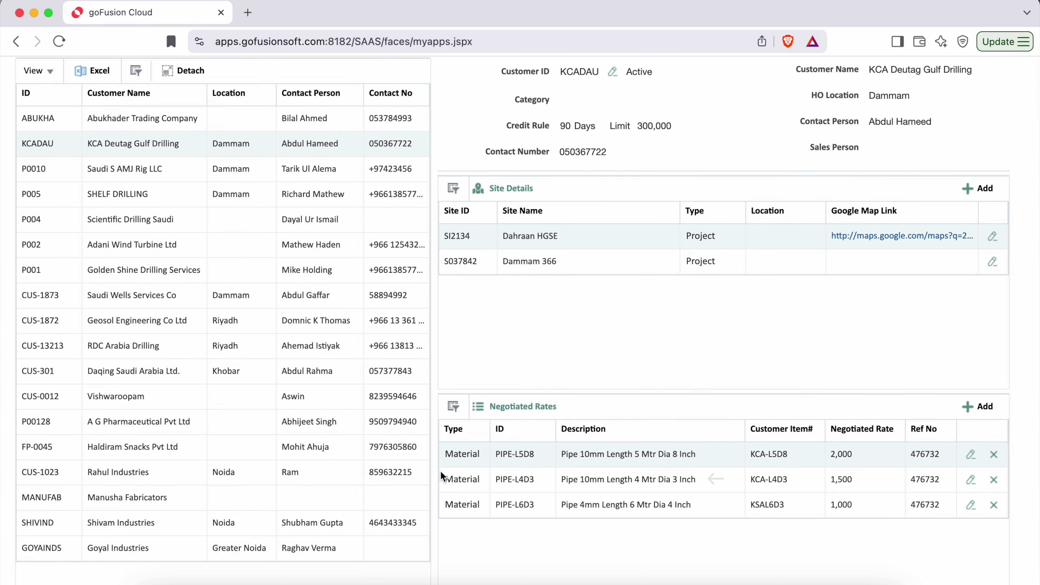
pyautogui.moveTo(492, 408); pyautogui.dragTo(556, 409)
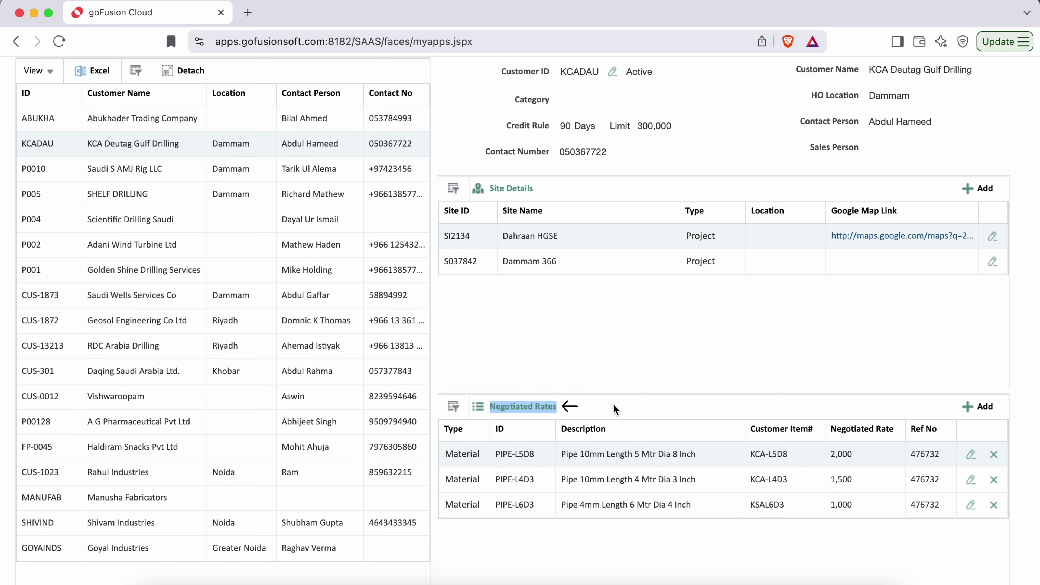
pyautogui.click(634, 404)
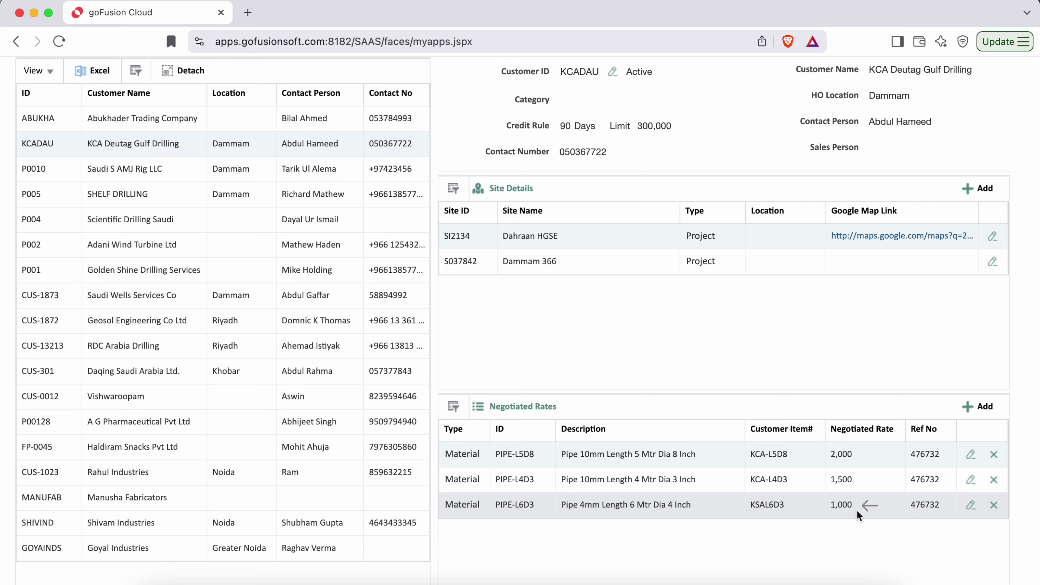
pyautogui.click(971, 455)
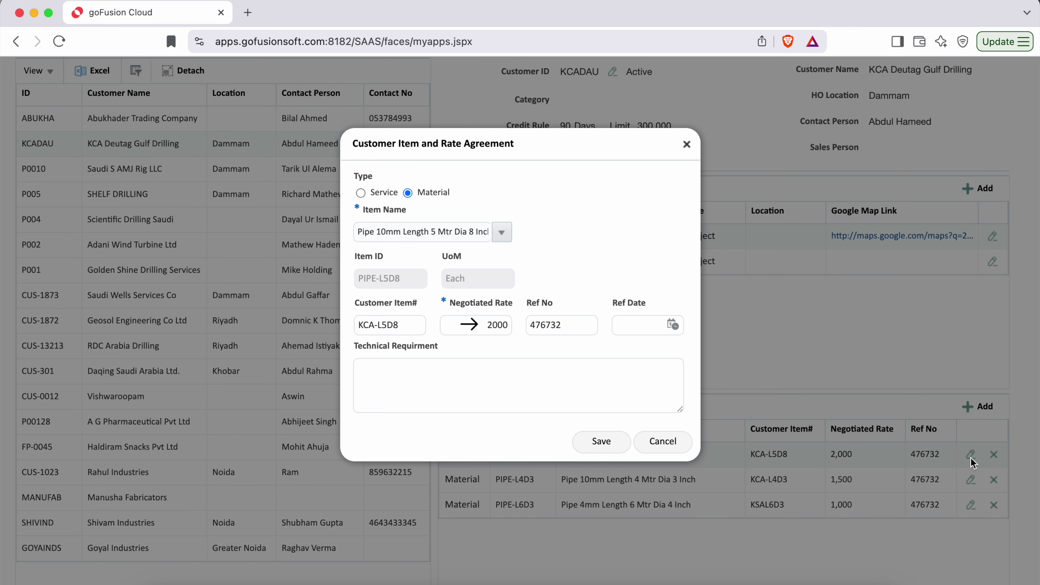
pyautogui.click(686, 144)
# Step: In the Sales Orders (SO) application, start a new order for KCA Deutag Gulf Drilling with Dammam 366 as the ship-to location
pyautogui.click(998, 71)
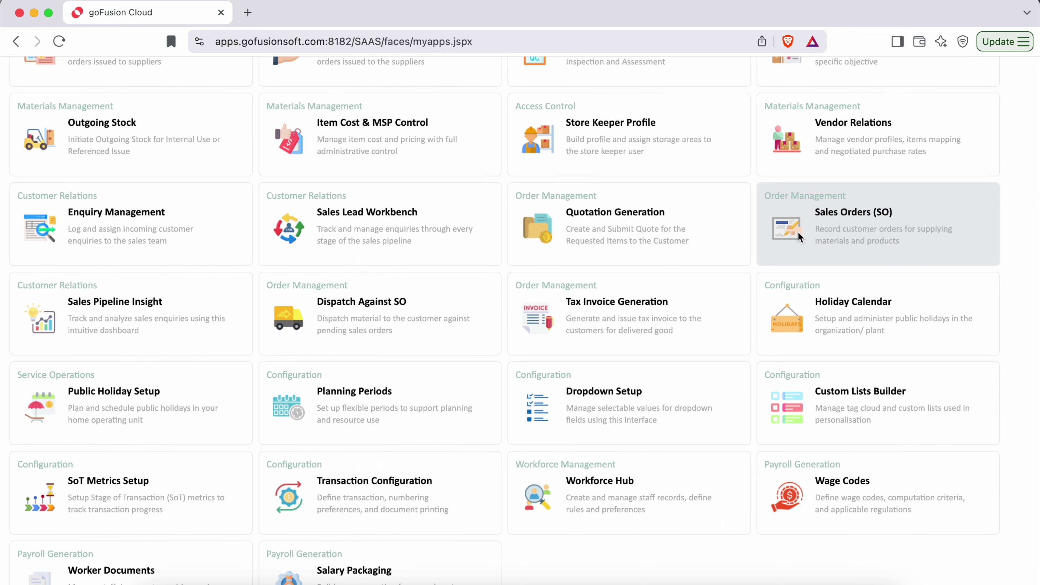
pyautogui.click(798, 232)
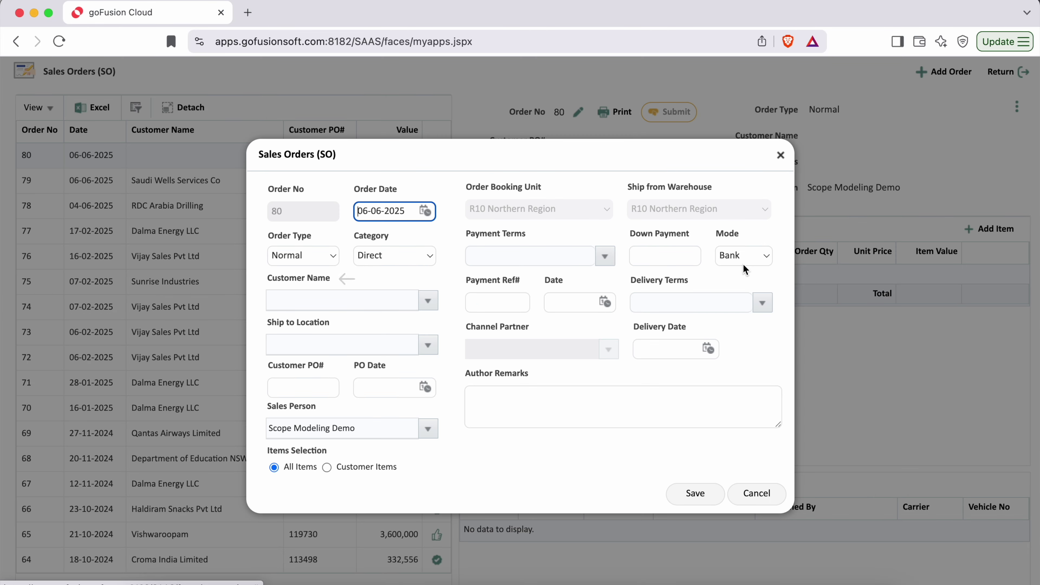
pyautogui.click(428, 301)
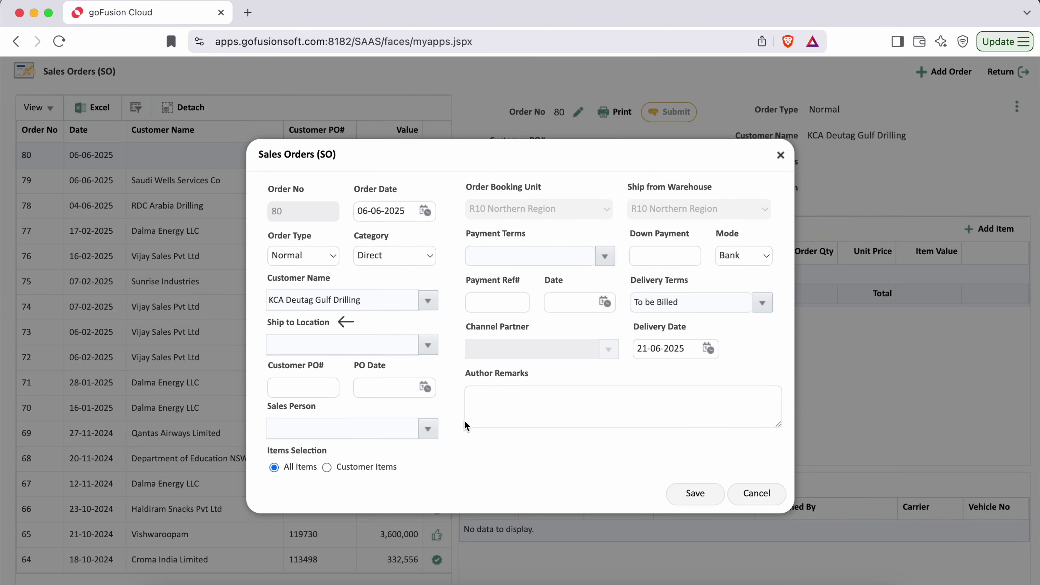
pyautogui.click(428, 345)
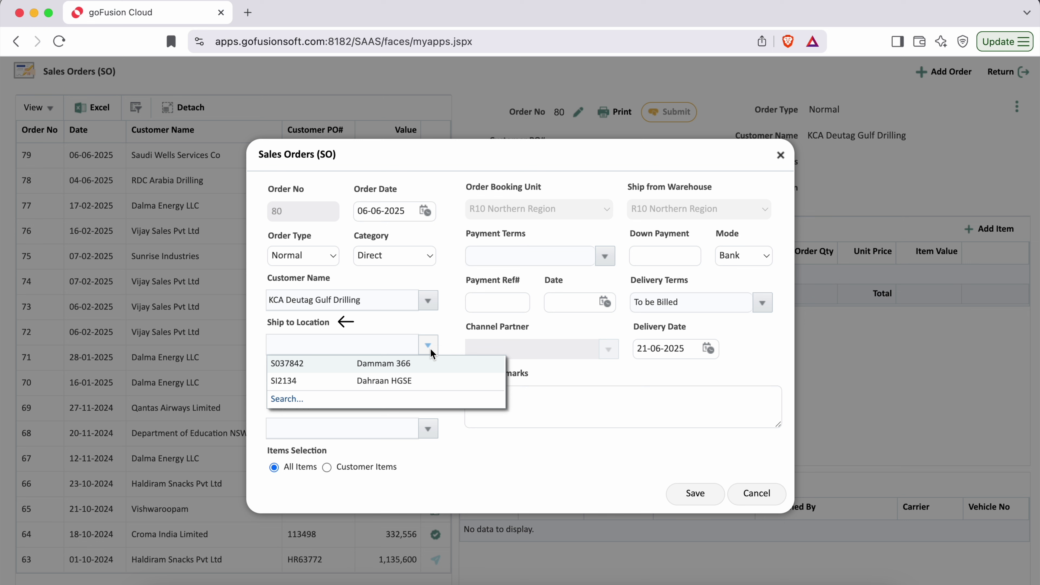
pyautogui.click(405, 365)
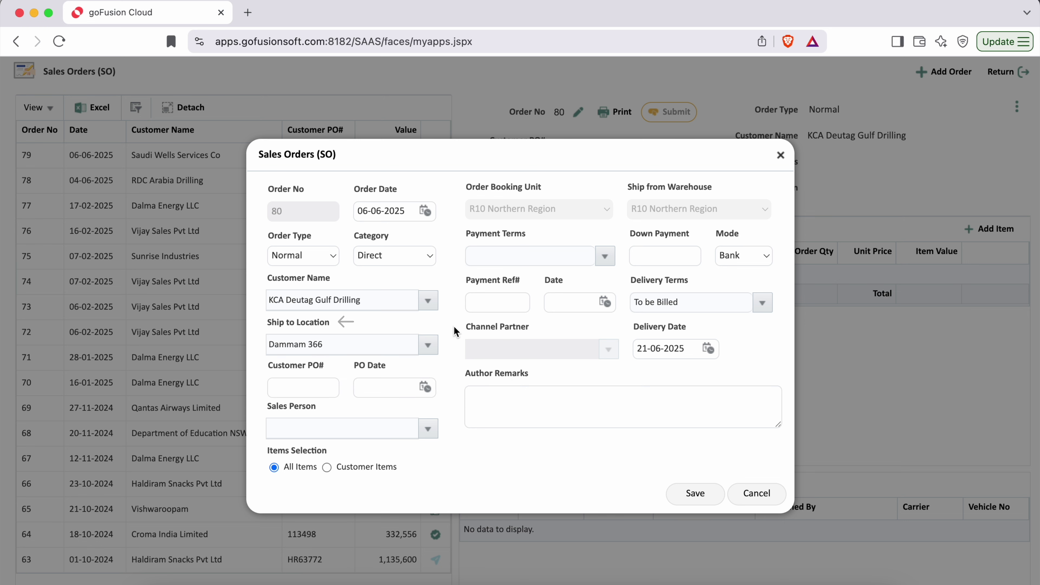
# Step: Enter the customer's PO number on the order and set the PO date to 05-06-2025
pyautogui.click(293, 390)
pyautogui.click(450, 244)
pyautogui.click(303, 388)
pyautogui.write('3778923')
pyautogui.click(425, 386)
pyautogui.click(539, 448)
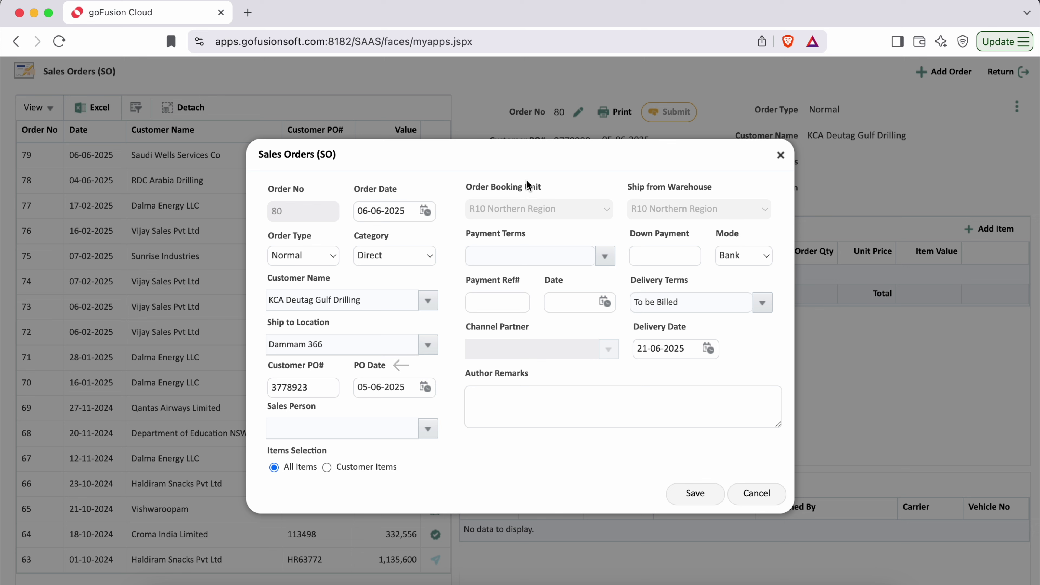
# Step: Assign the sales person NEENA1 and set the payment terms to 50% Advance 50% On Delivery
pyautogui.click(428, 429)
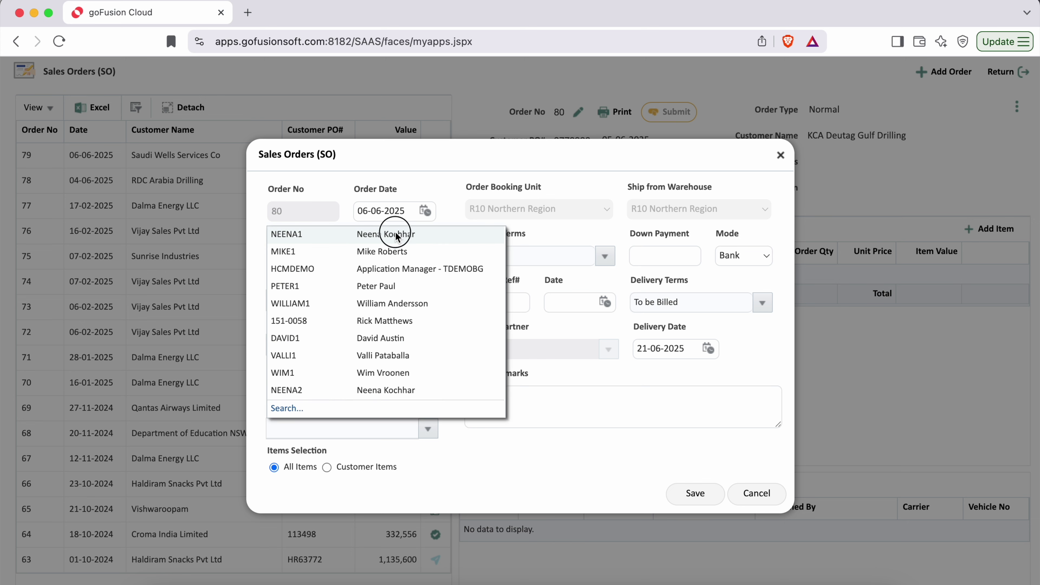
pyautogui.click(395, 233)
pyautogui.click(605, 256)
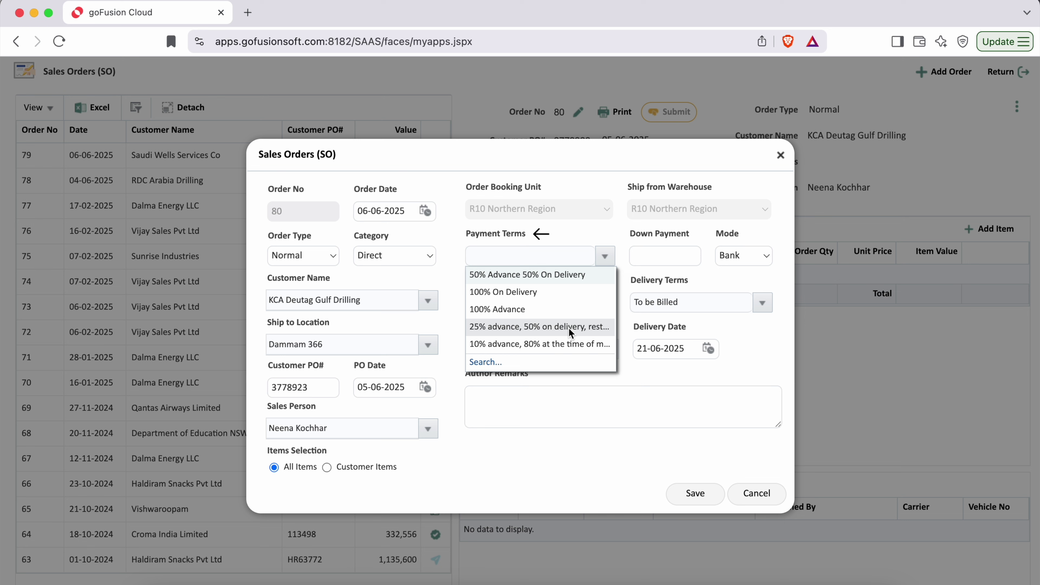
pyautogui.click(567, 274)
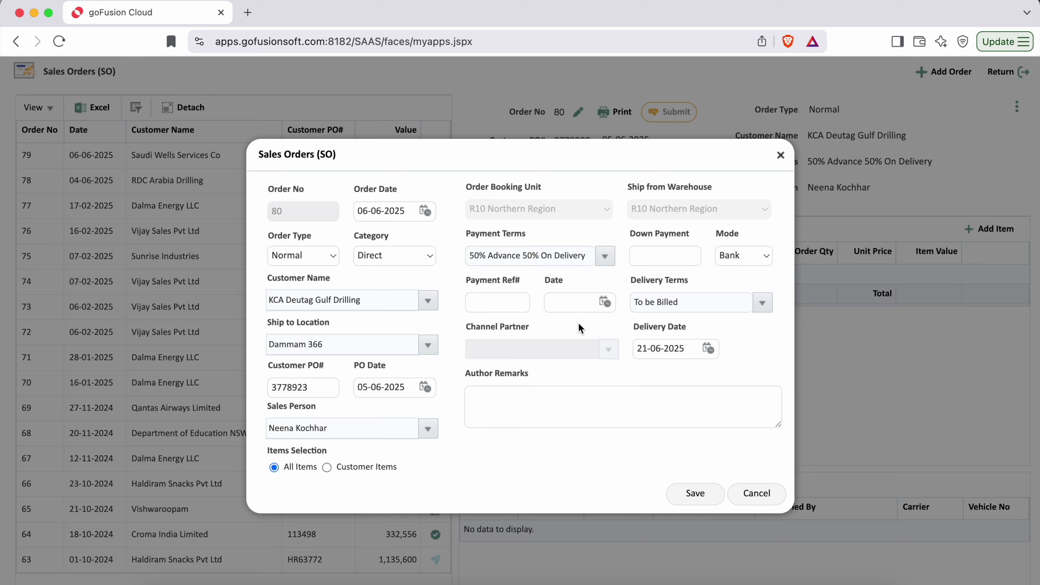
# Step: Restrict the order's items selection to Customer Items
pyautogui.moveTo(267, 450); pyautogui.dragTo(327, 461)
pyautogui.click(327, 468)
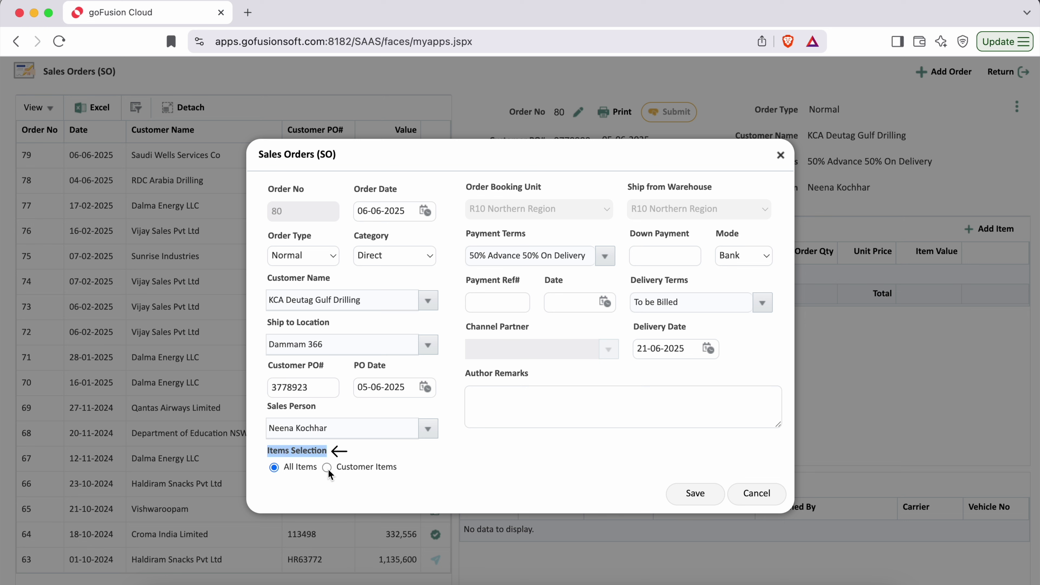
pyautogui.click(405, 472)
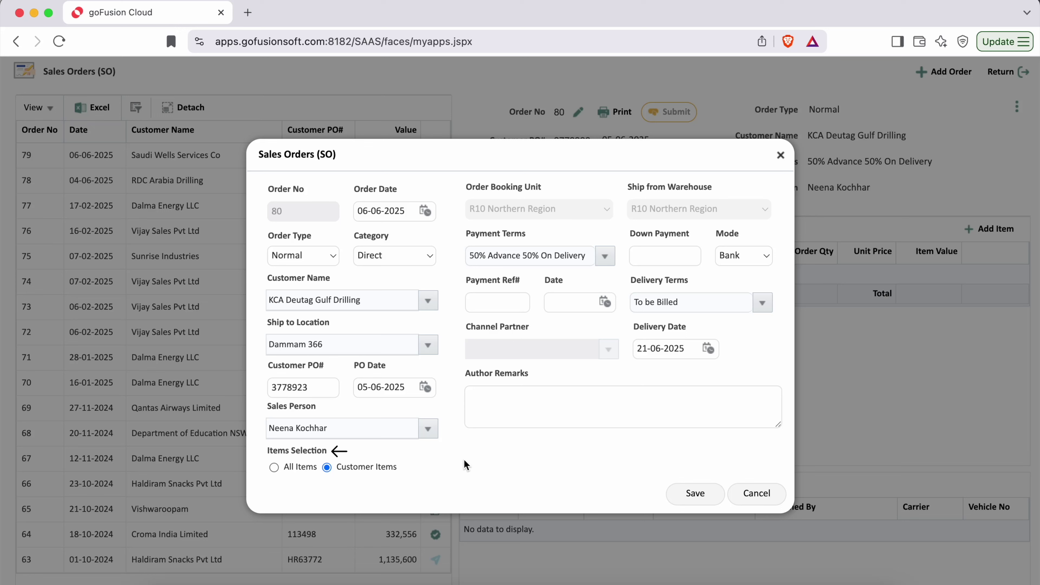
# Step: Add the author remark "Email order sent to purchase these items" and save the sales order
pyautogui.click(521, 405)
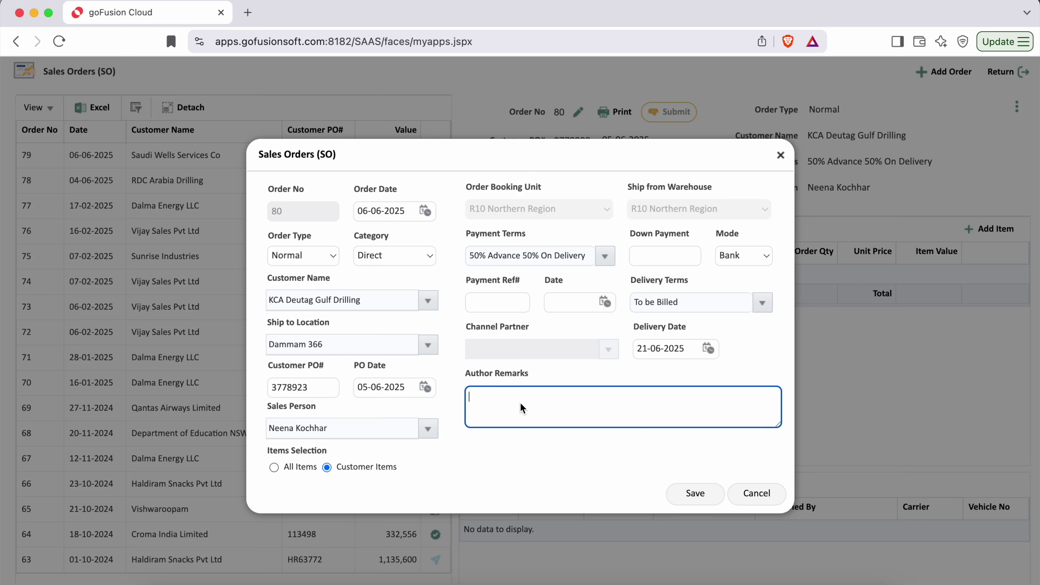
pyautogui.write('Email order sent to purchase these items')
pyautogui.click(537, 491)
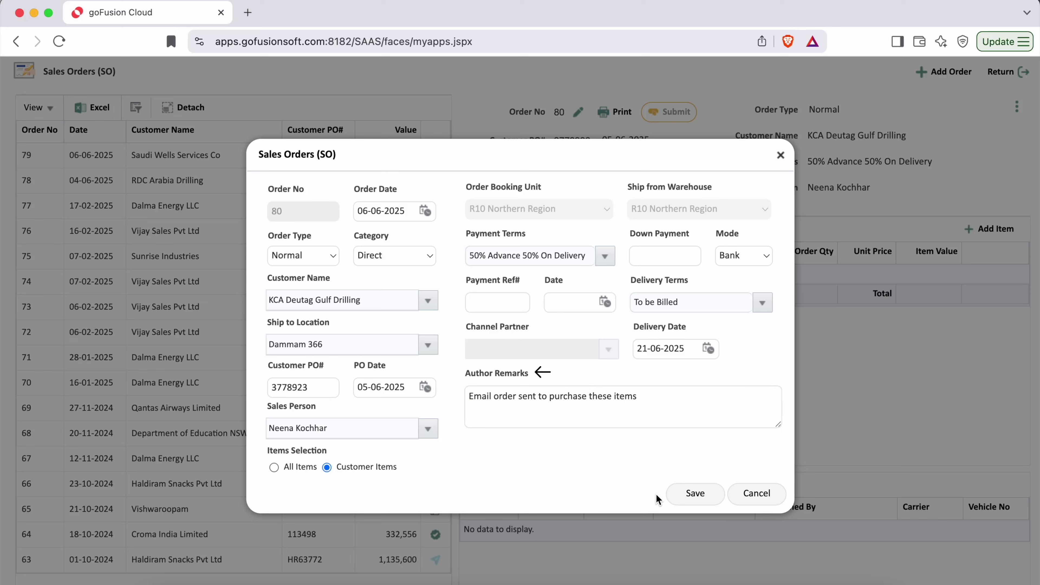
pyautogui.click(693, 495)
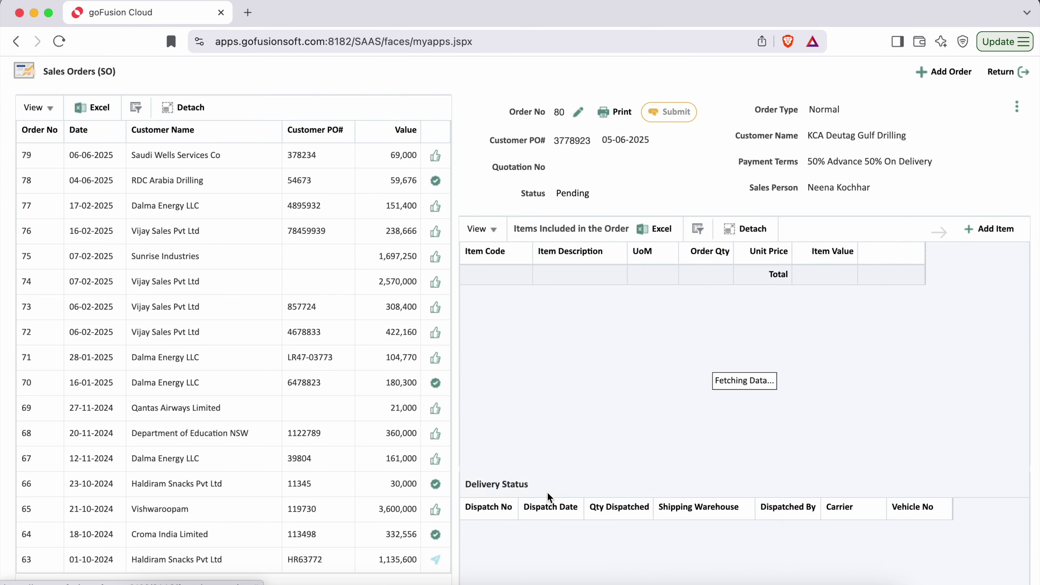
# Step: Add the item Pipe 10mm Length 5 Mtr Dia 8 Inch to the order with a quantity of 20
pyautogui.click(987, 233)
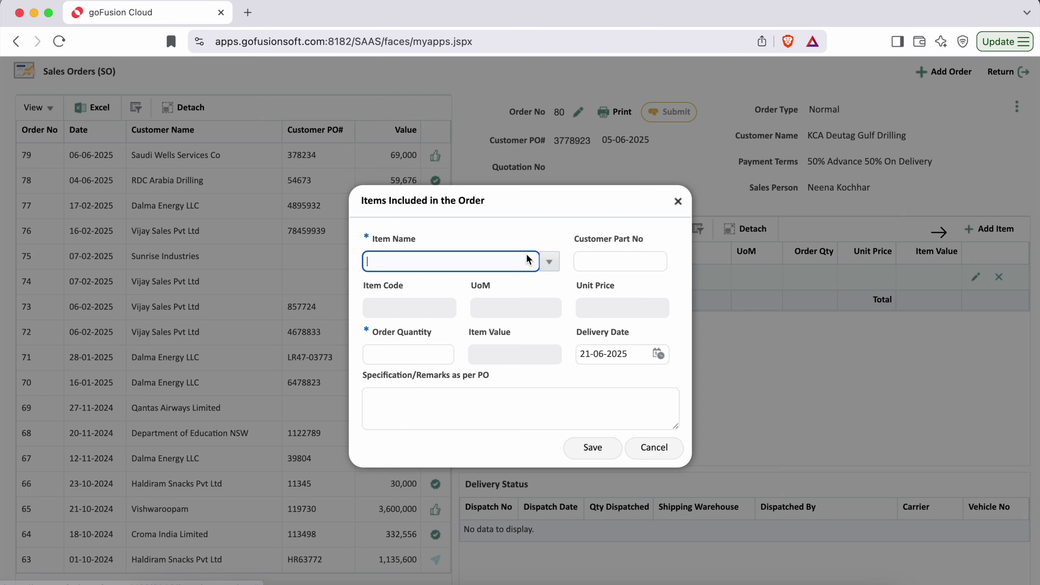
pyautogui.click(549, 262)
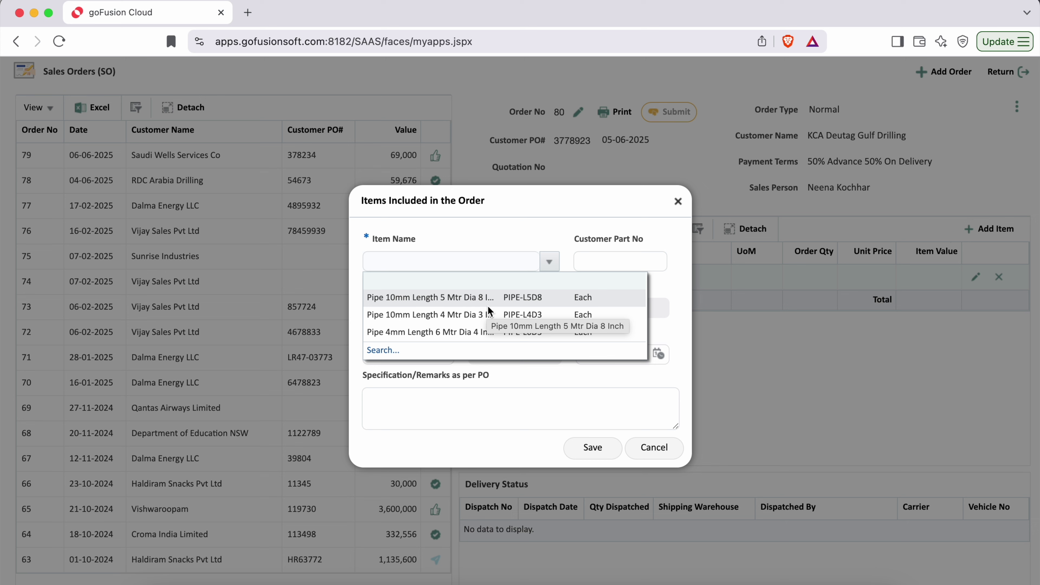
pyautogui.click(476, 299)
pyautogui.moveTo(621, 307); pyautogui.dragTo(678, 308)
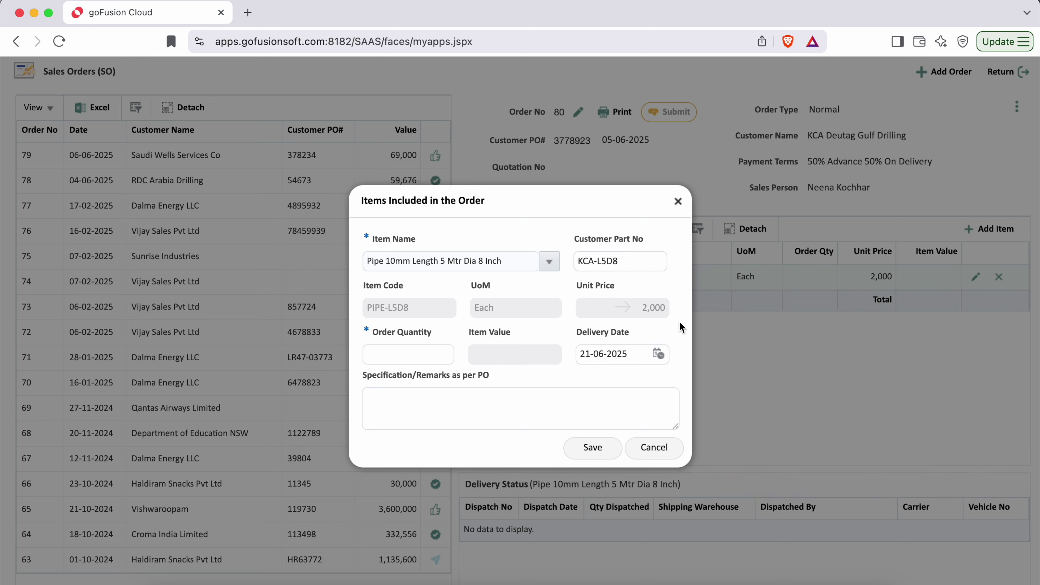
pyautogui.click(367, 354)
pyautogui.write('20')
pyautogui.click(463, 450)
# Step: Add the item Pipe 10mm Length 4 Mtr Dia 3 Inch to the order with a quantity of 15
pyautogui.click(990, 229)
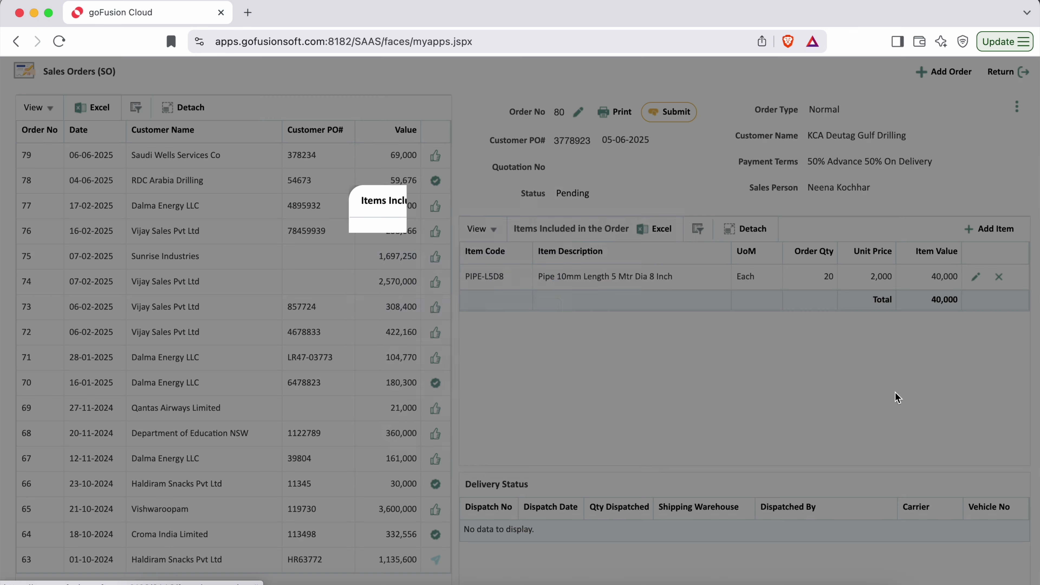
pyautogui.click(549, 262)
pyautogui.click(498, 303)
pyautogui.click(391, 355)
pyautogui.write('15')
pyautogui.click(568, 407)
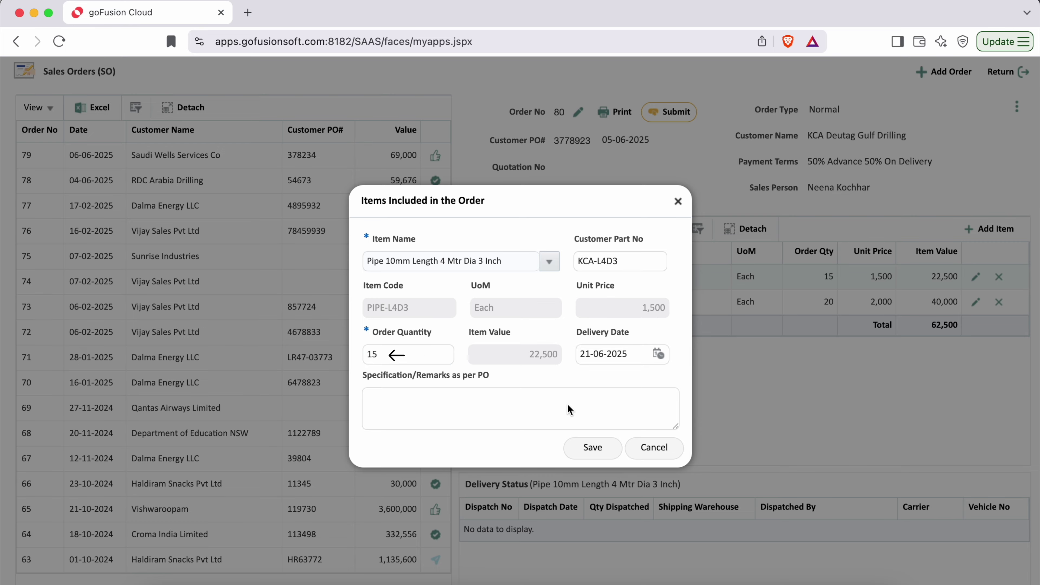
pyautogui.click(593, 447)
# Step: Add the item Pipe 4mm Length 6 Mtr Dia 4 Inch to the order with a quantity of 30
pyautogui.click(989, 229)
pyautogui.click(549, 262)
pyautogui.click(454, 298)
pyautogui.doubleClick(411, 355)
pyautogui.write('30')
pyautogui.click(411, 455)
pyautogui.click(593, 447)
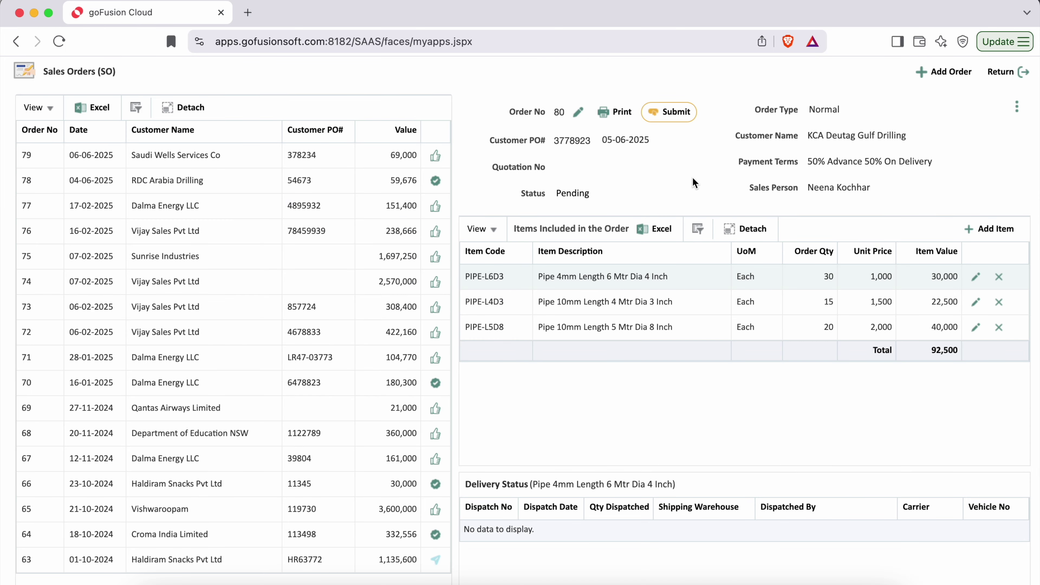
# Step: Submit the completed sales order for approval and acknowledge the information message
pyautogui.click(670, 114)
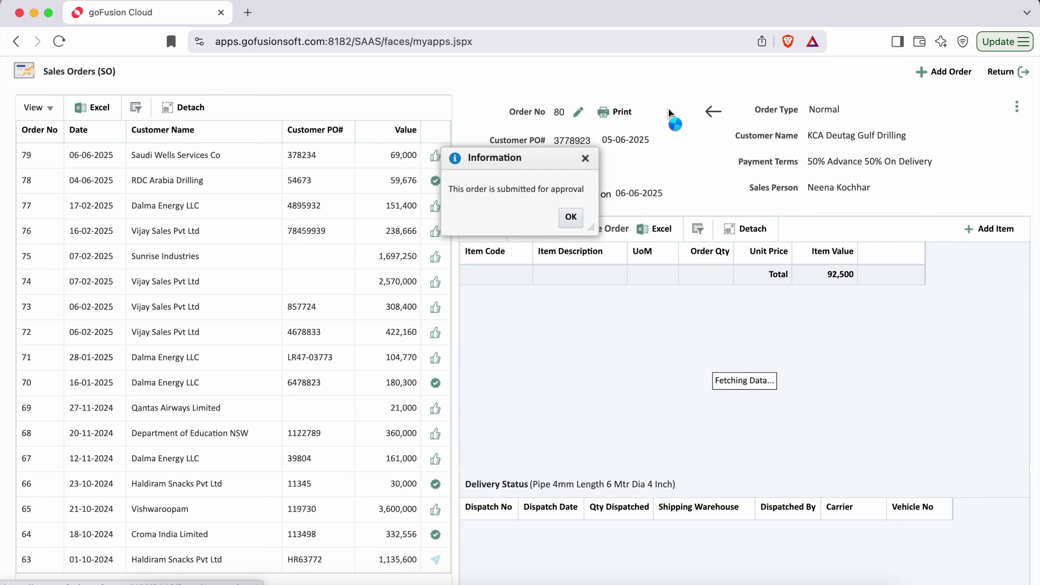
pyautogui.click(573, 215)
# Step: In the Approvals Manager application, print the pending KCA Deutag Gulf Drilling sales order and save it as SO in Downloads
pyautogui.scroll(-1, 328, 369)
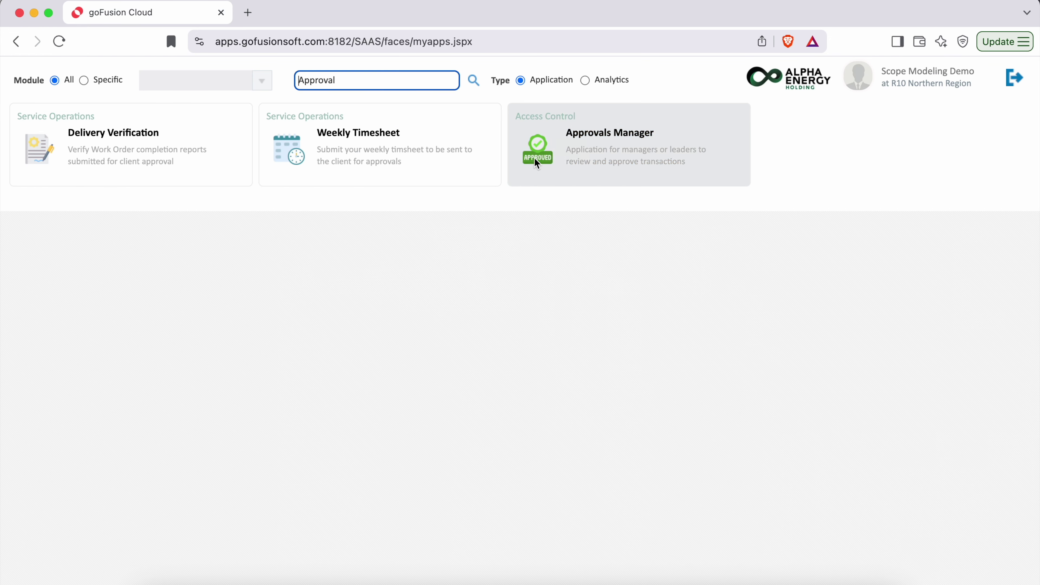
pyautogui.click(627, 144)
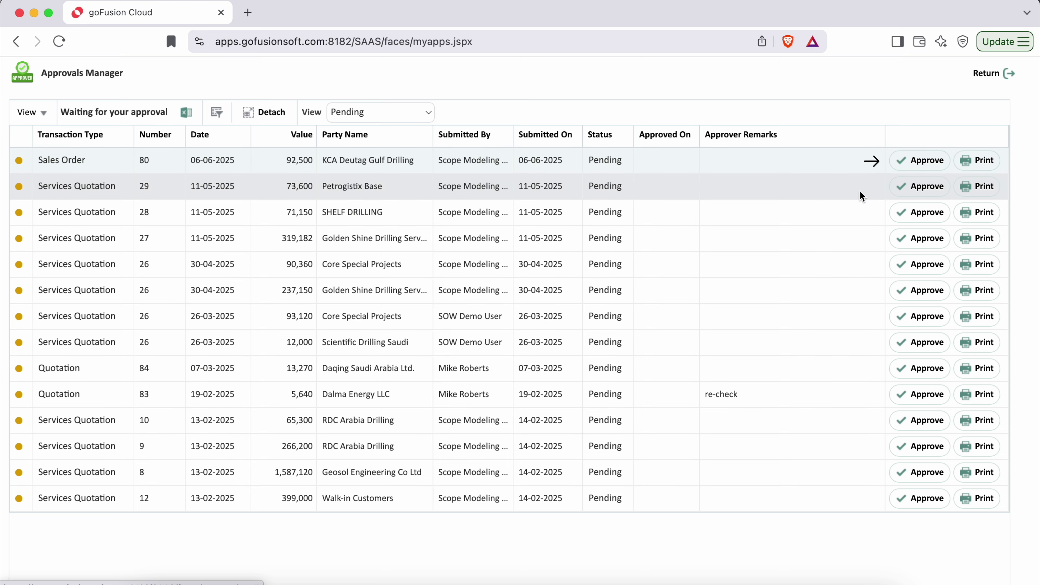
pyautogui.click(983, 163)
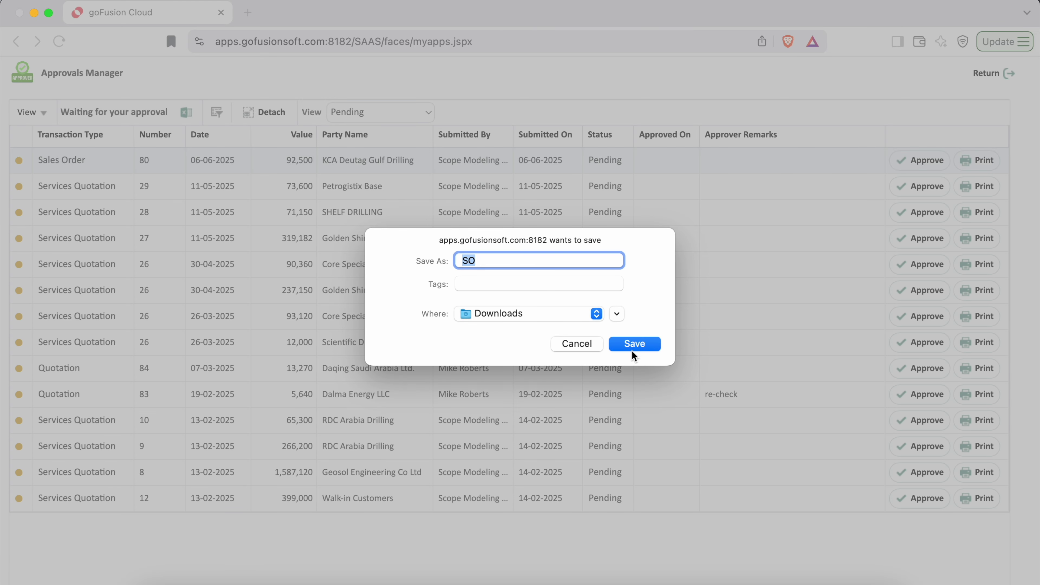
pyautogui.click(634, 348)
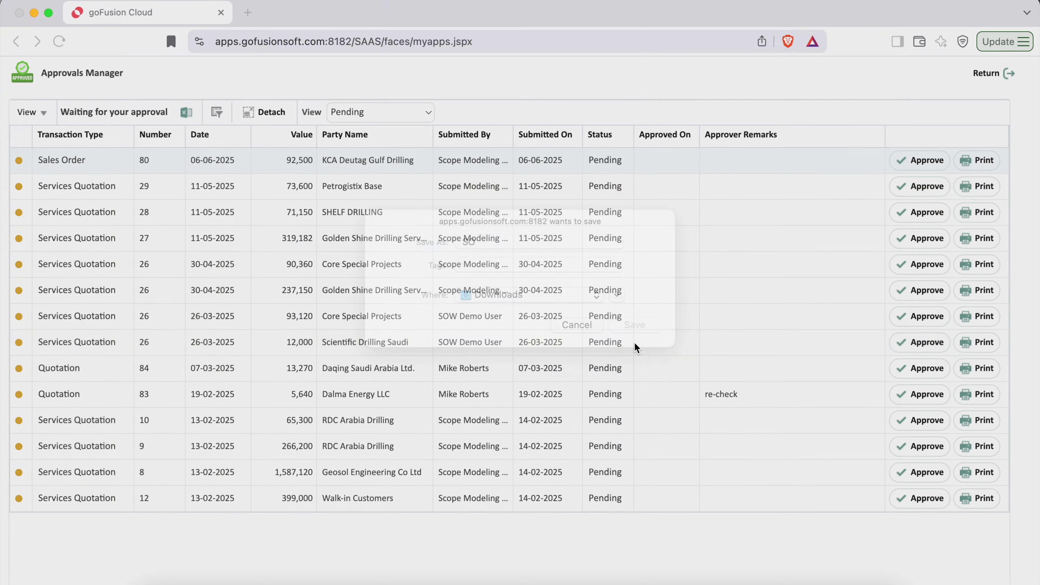
# Step: Review the saved SO.pdf from the order header down to the approval section and close the document
pyautogui.click(731, 84)
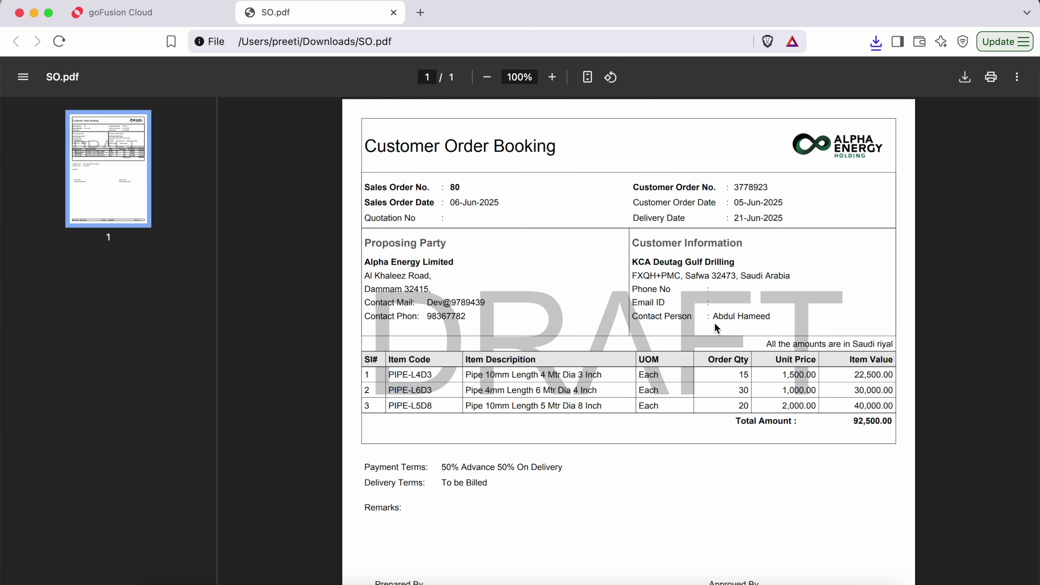
pyautogui.scroll(-2, 716, 328)
pyautogui.scroll(-1, 716, 328)
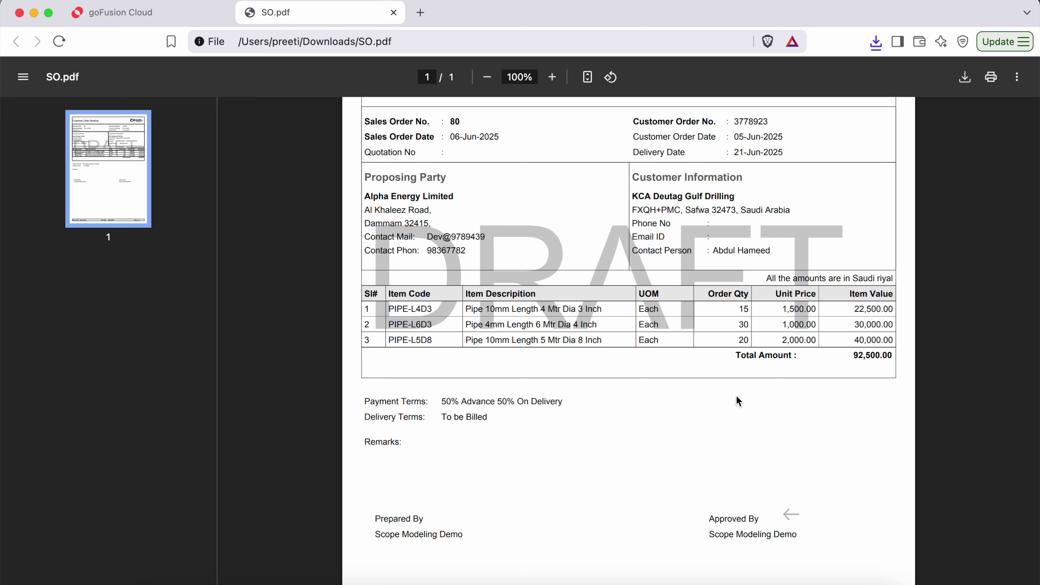
pyautogui.scroll(-1, 737, 396)
pyautogui.scroll(3, 738, 397)
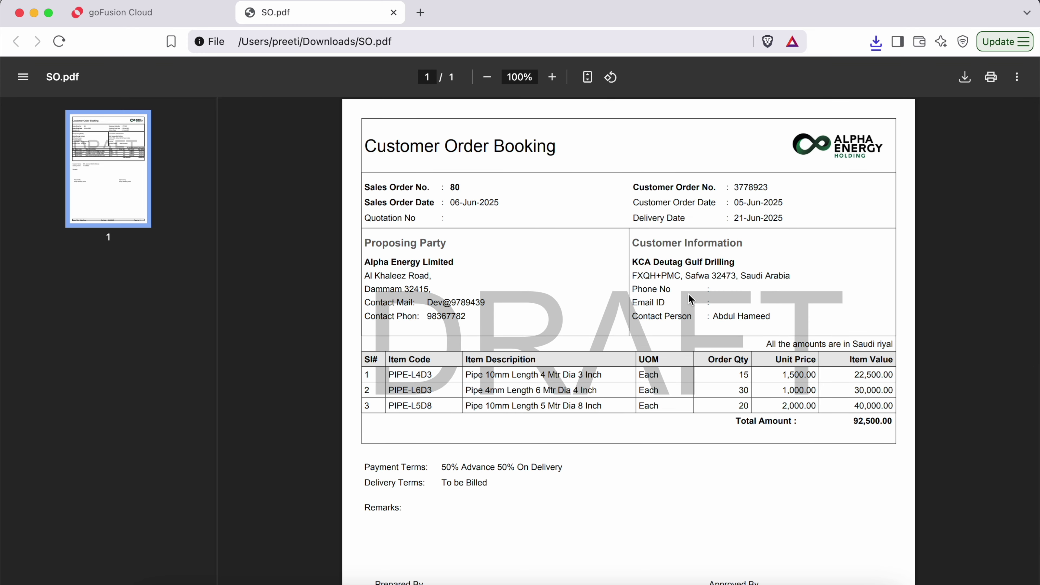
pyautogui.press('super+w')
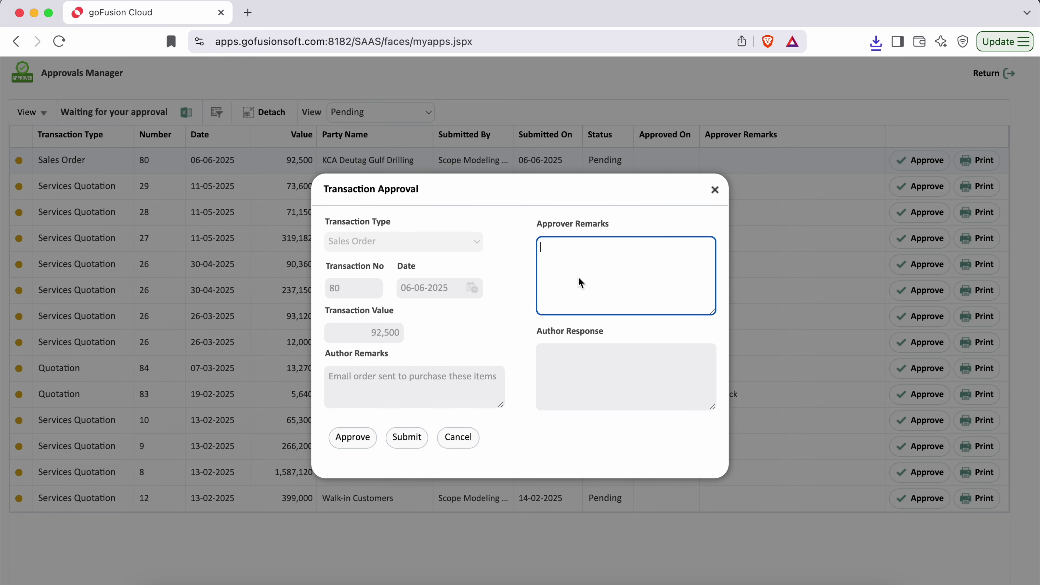
# Step: Check the author remarks on the KCA Deutag Gulf Drilling sales order and approve it without adding approver remarks
pyautogui.click(486, 339)
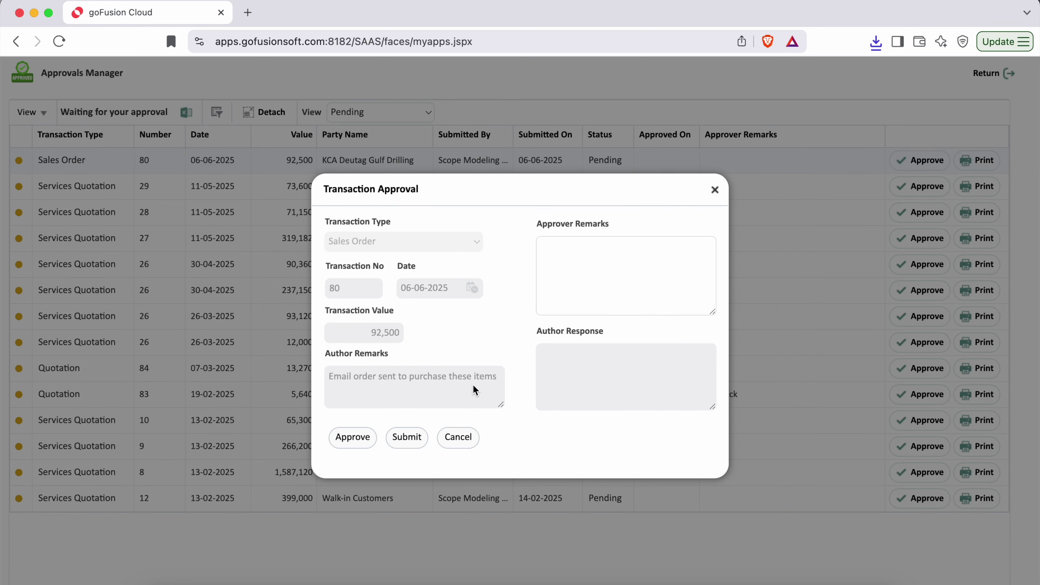
pyautogui.click(623, 264)
pyautogui.moveTo(330, 377); pyautogui.dragTo(491, 383)
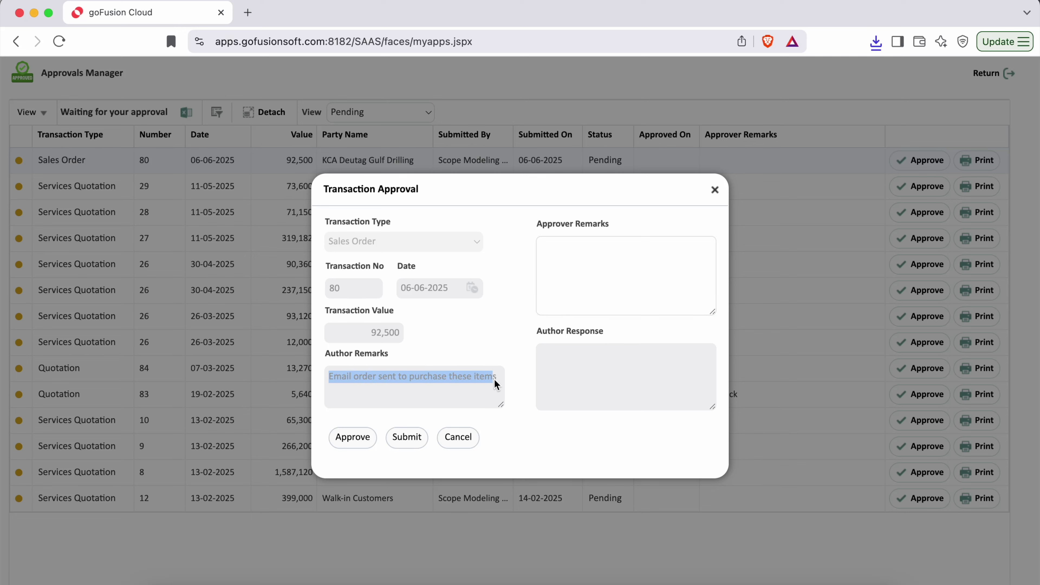
pyautogui.click(497, 322)
pyautogui.click(622, 264)
pyautogui.click(512, 287)
pyautogui.click(352, 440)
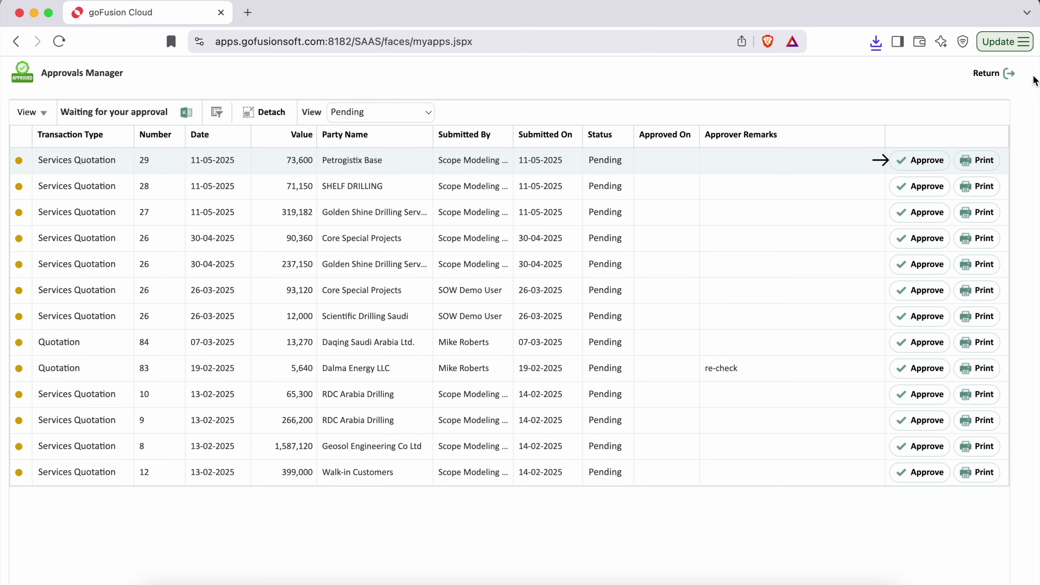
# Step: Open the Sales Orders (SO) application and check the approved KCA Deutag Gulf Drilling order's number, status and payment terms
pyautogui.click(994, 74)
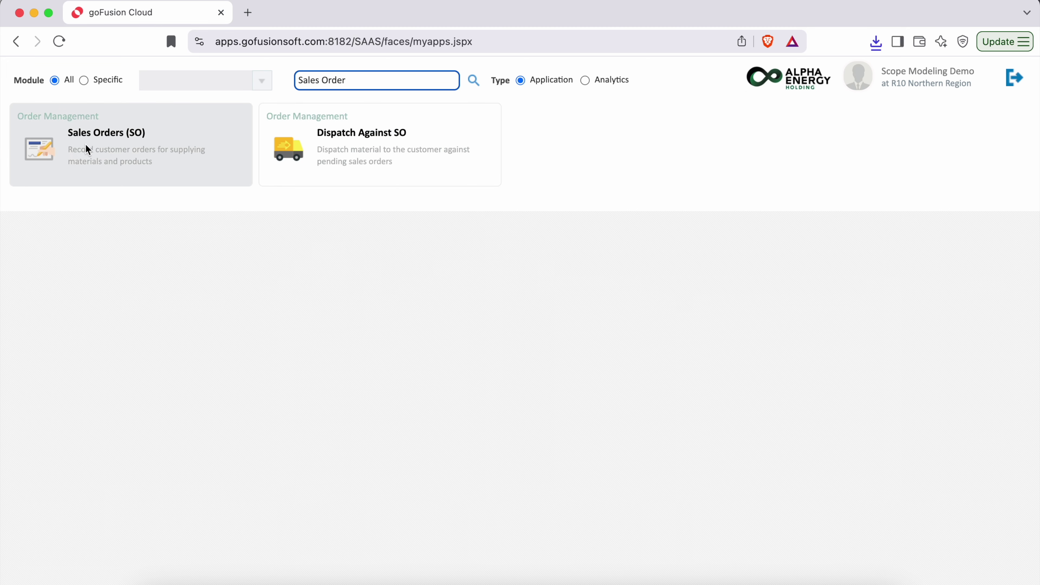
pyautogui.click(50, 137)
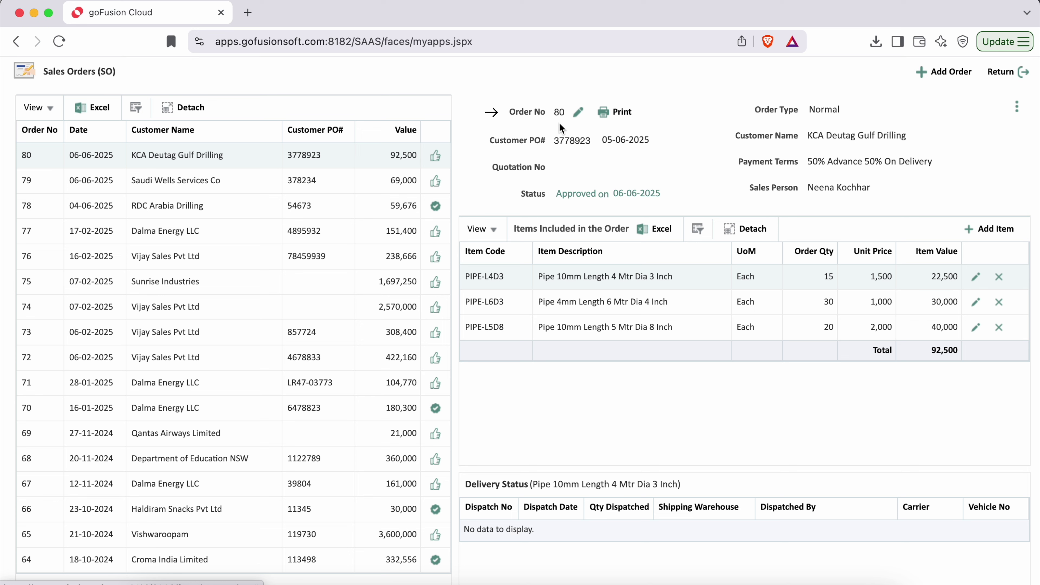
pyautogui.click(554, 115)
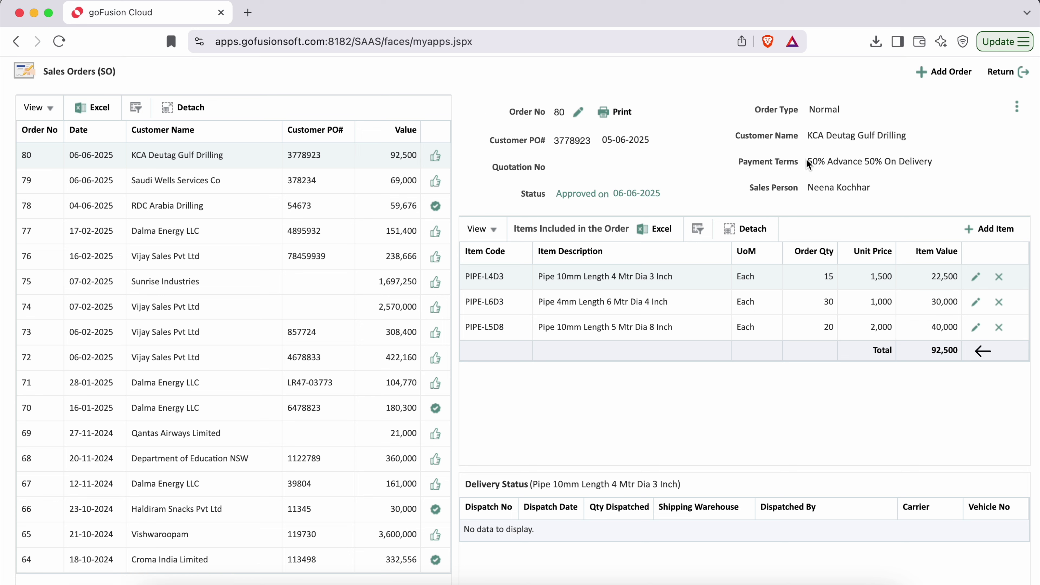
pyautogui.moveTo(807, 162); pyautogui.dragTo(936, 180)
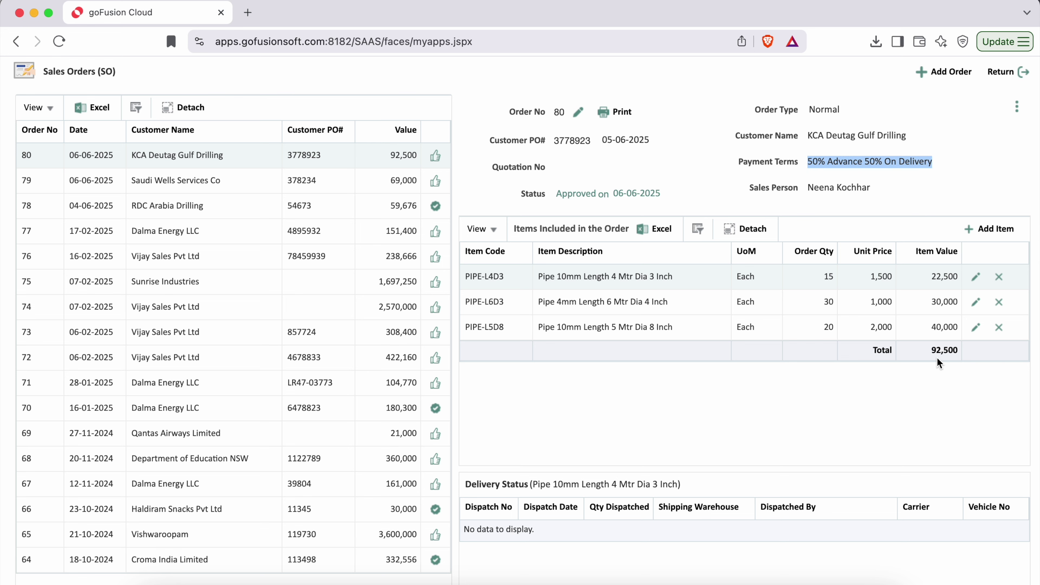
# Step: Return to the application list, filter it to the Accounts module and open Receive Money
pyautogui.click(1008, 72)
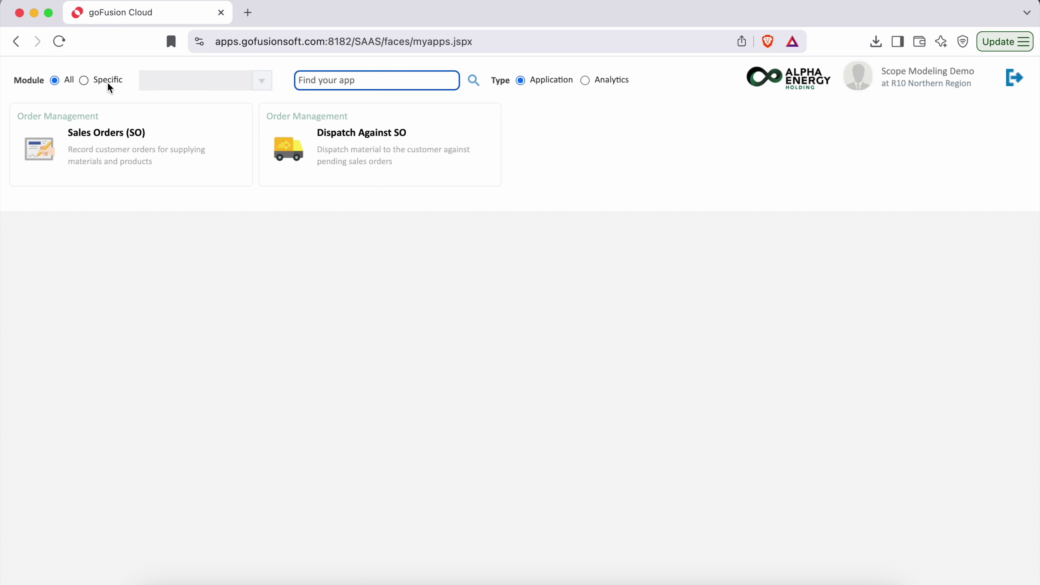
pyautogui.click(108, 81)
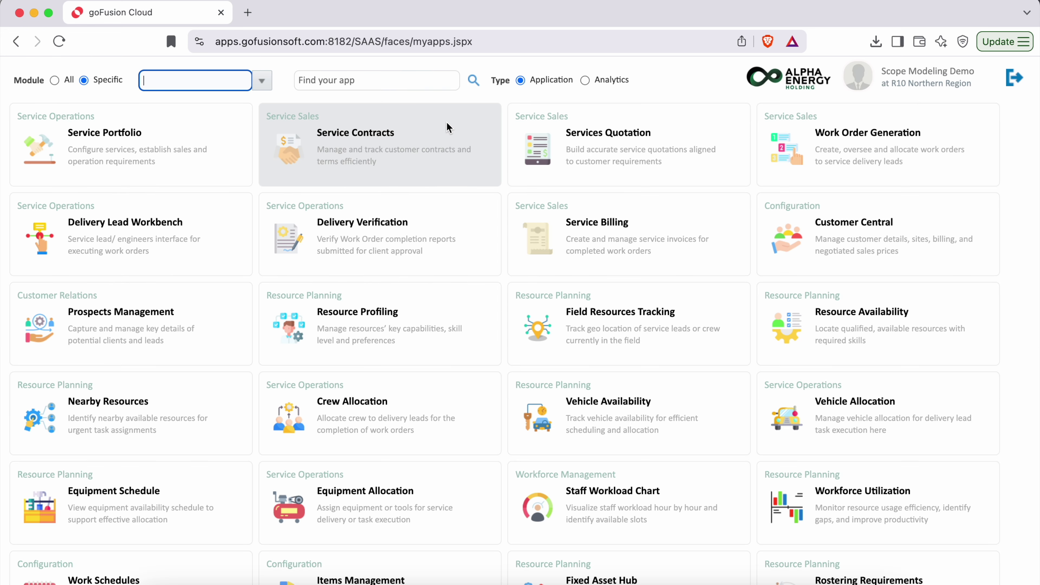
pyautogui.click(376, 83)
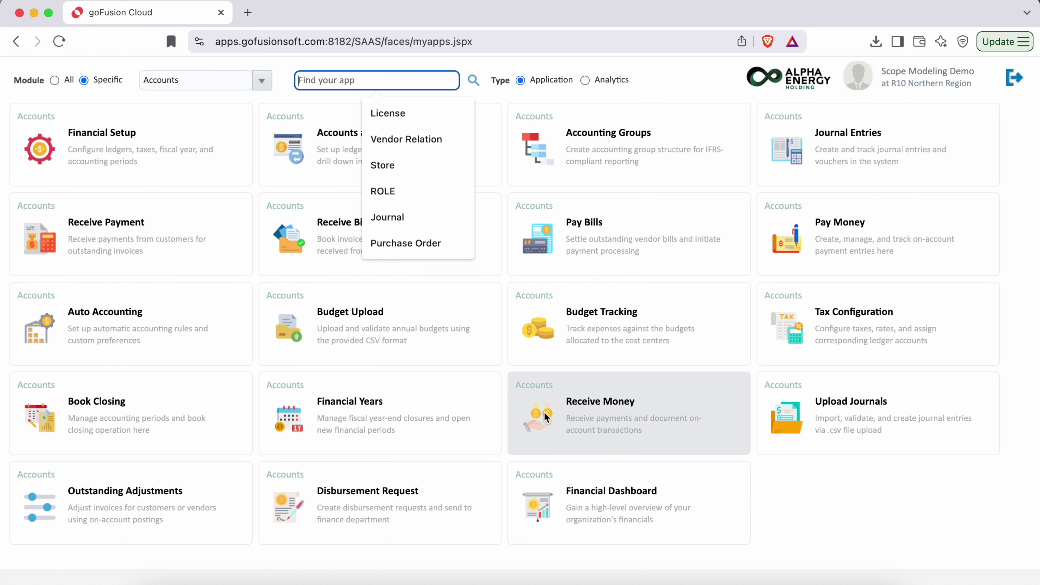
pyautogui.click(549, 421)
# Step: Start a new receipt into the ANB current account with entry type Subledger and subledger type Customer
pyautogui.click(933, 73)
pyautogui.moveTo(337, 322); pyautogui.dragTo(422, 319)
pyautogui.click(506, 319)
pyautogui.click(426, 345)
pyautogui.moveTo(342, 362); pyautogui.dragTo(389, 364)
pyautogui.click(428, 376)
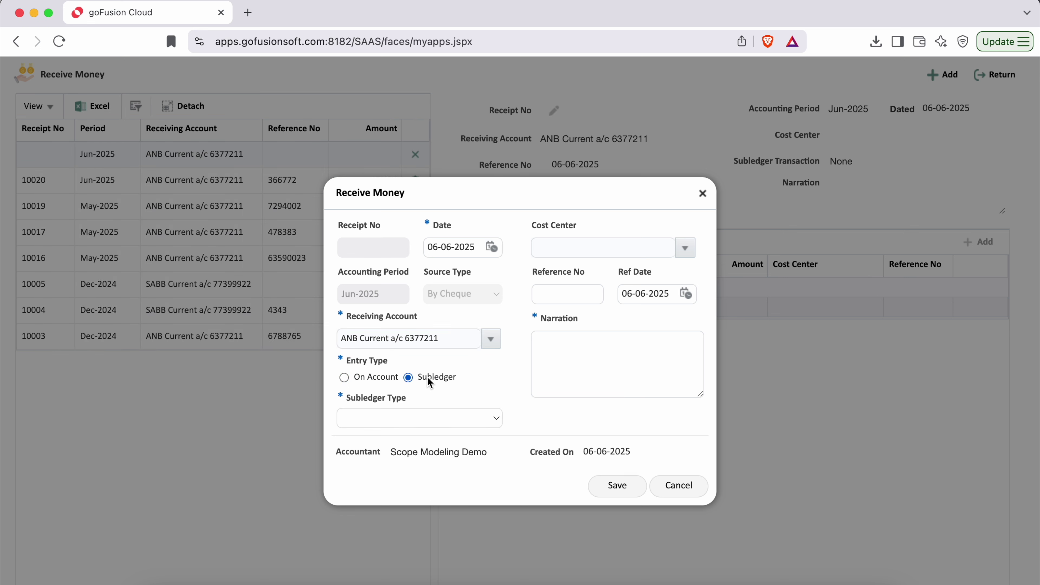
pyautogui.click(463, 422)
pyautogui.click(414, 437)
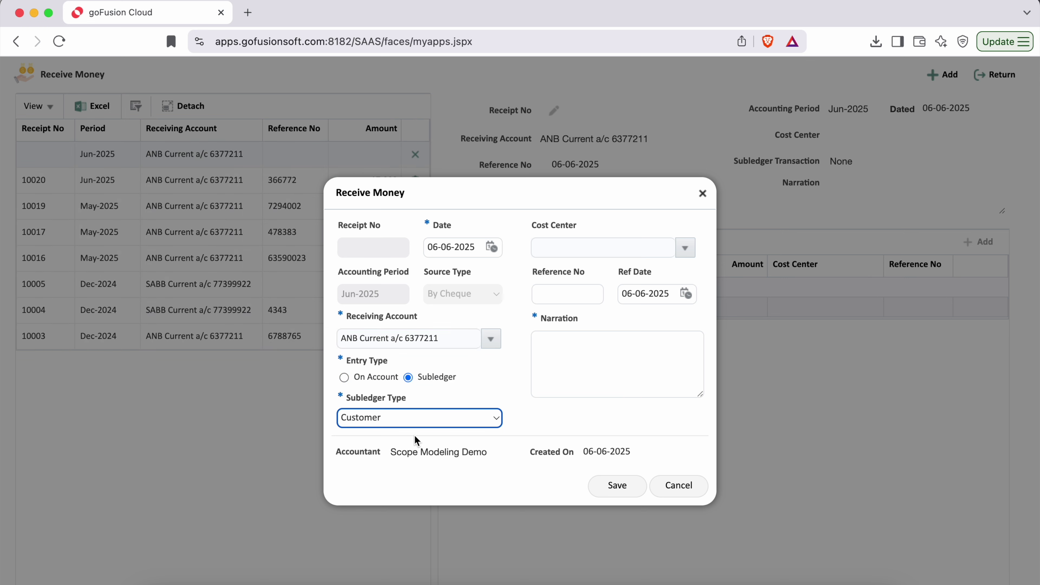
# Step: Set cost center Khobar Service Hub, reference the sales order number, narrate it as an advance received against that order, and save the receipt header
pyautogui.click(685, 248)
pyautogui.click(620, 288)
pyautogui.click(560, 296)
pyautogui.write('80')
pyautogui.click(641, 367)
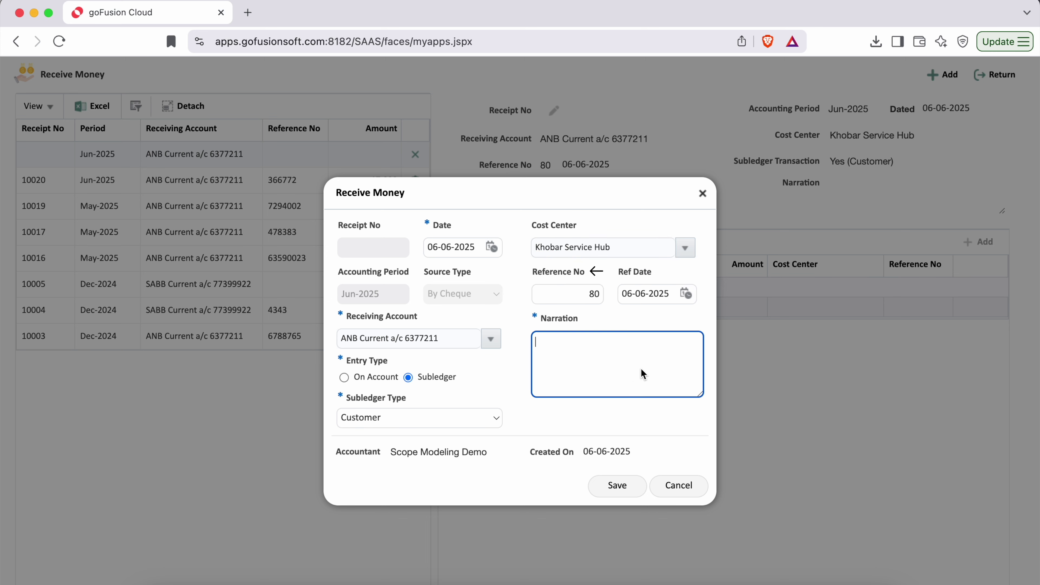
pyautogui.write('Advance received against sales order #80')
pyautogui.click(633, 426)
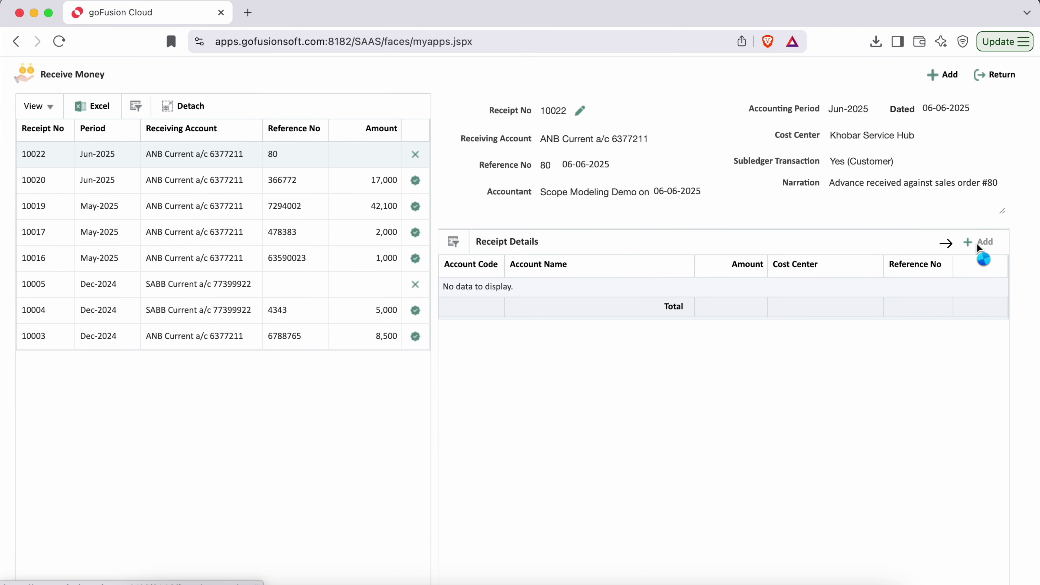
# Step: Add a receipt detail line, check its natural account and narration, and select KCA Deutag Gulf Drilling as the customer
pyautogui.click(978, 246)
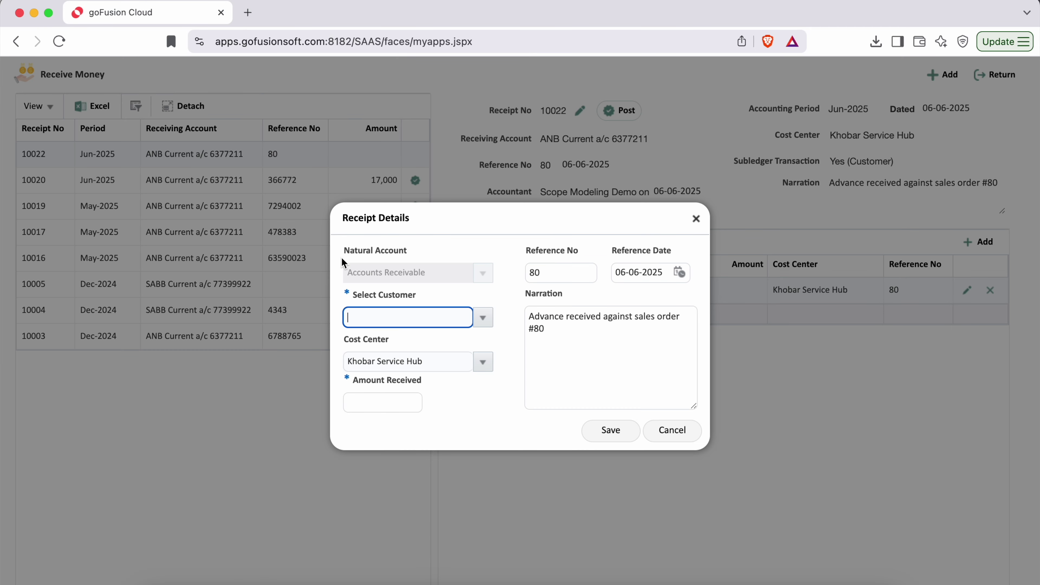
pyautogui.moveTo(344, 251); pyautogui.dragTo(411, 251)
pyautogui.click(506, 299)
pyautogui.moveTo(551, 333); pyautogui.dragTo(526, 325)
pyautogui.click(510, 308)
pyautogui.click(482, 317)
pyautogui.write('KCA')
pyautogui.press('Return')
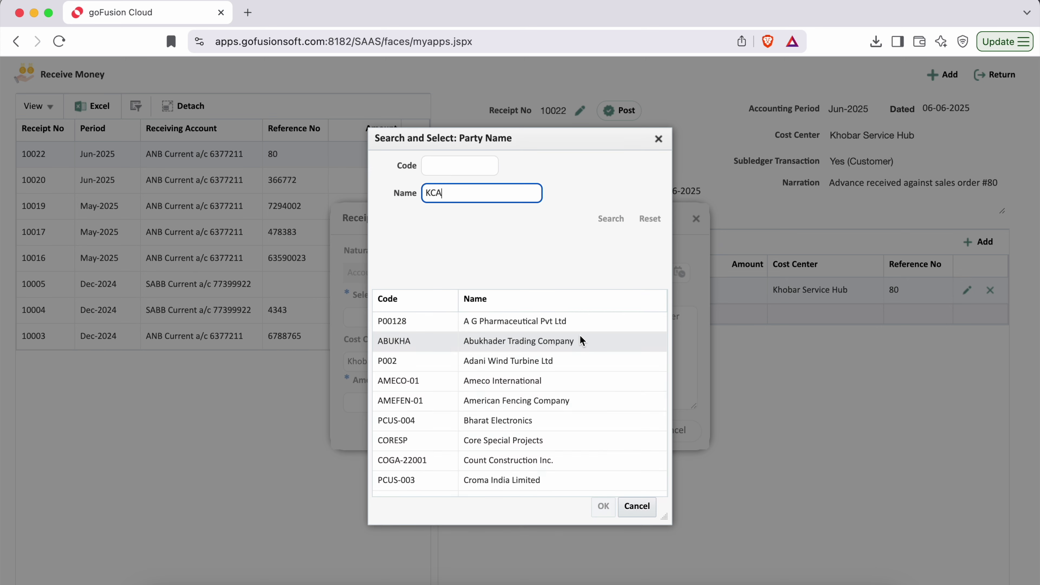
pyautogui.doubleClick(540, 322)
# Step: Set the amount received to 46,250 and save the receipt detail line
pyautogui.click(382, 402)
pyautogui.write('4')
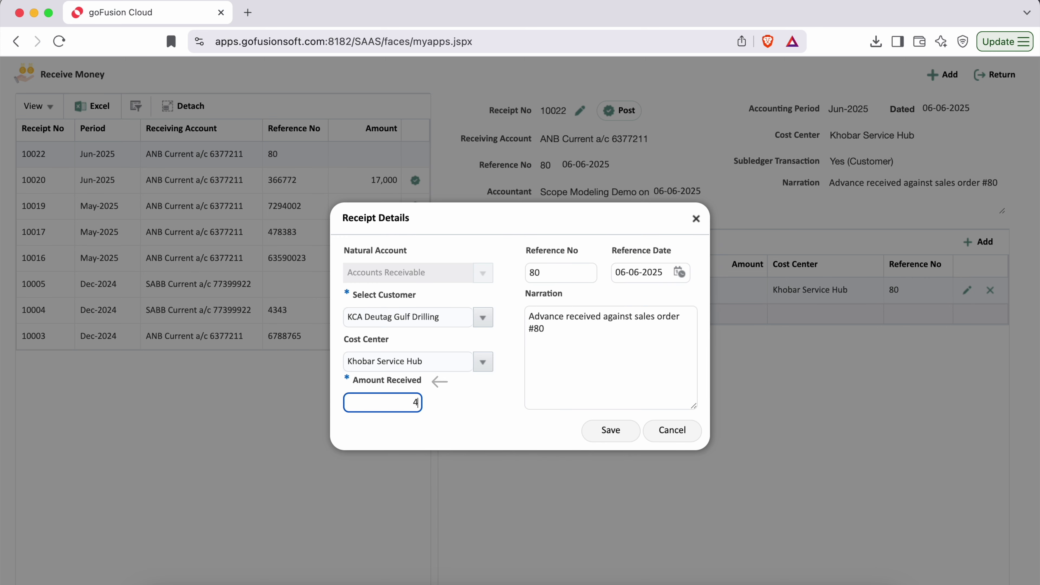
pyautogui.write('6,250')
pyautogui.click(466, 413)
pyautogui.click(610, 430)
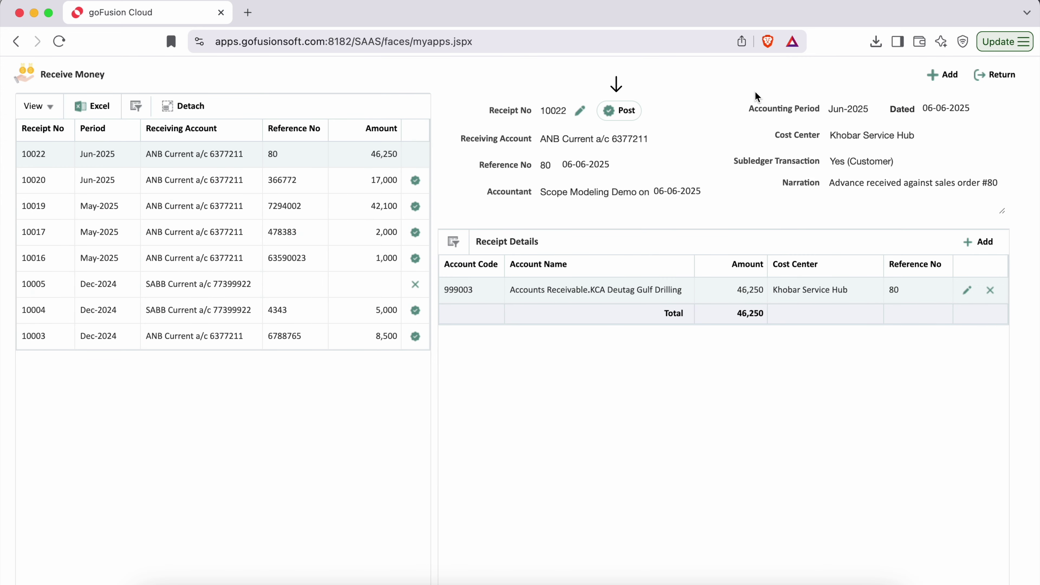
# Step: Post the completed advance receipt and return to the application list
pyautogui.click(624, 111)
pyautogui.click(573, 222)
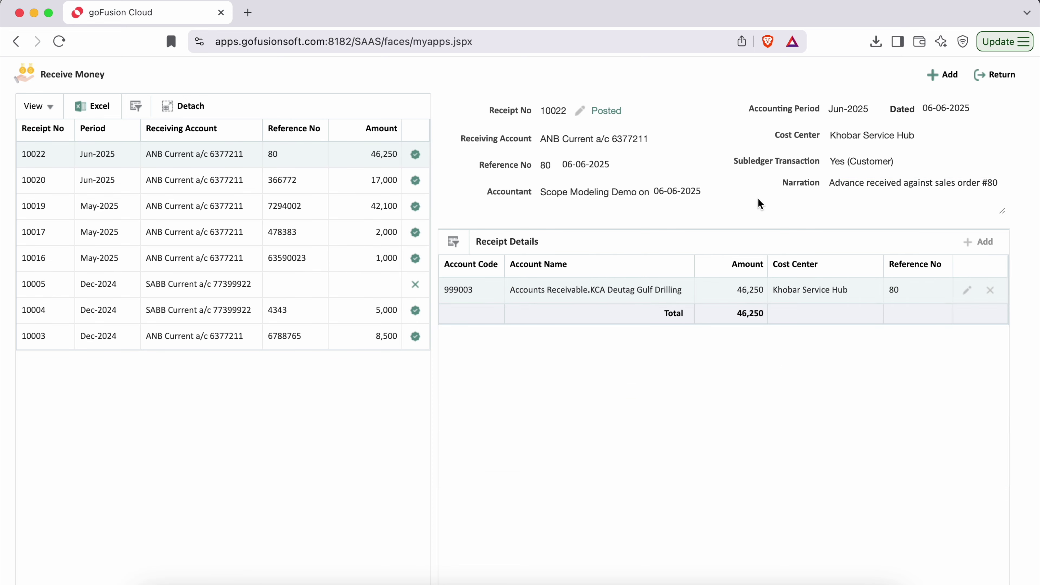
pyautogui.click(997, 74)
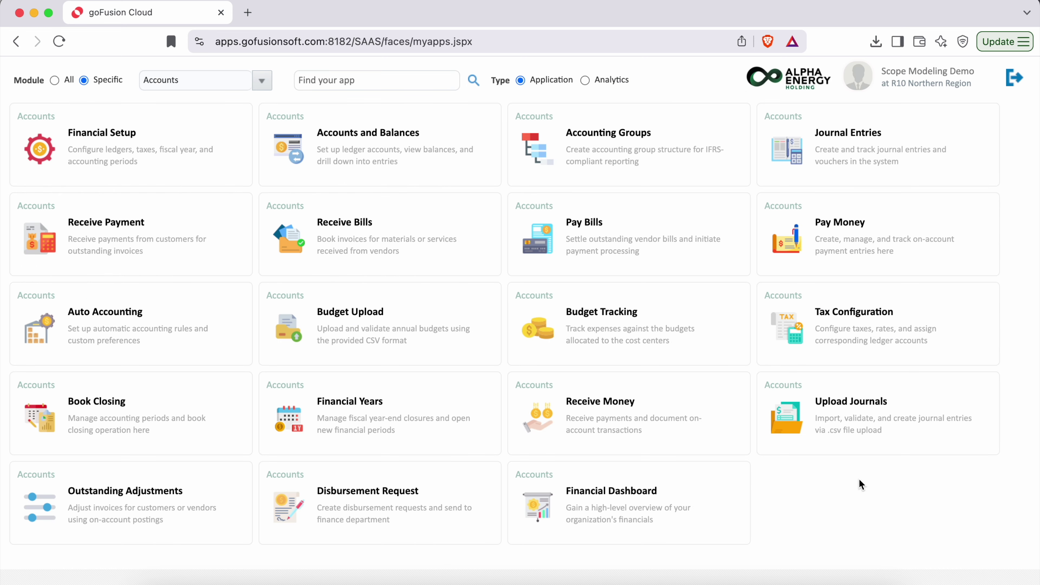